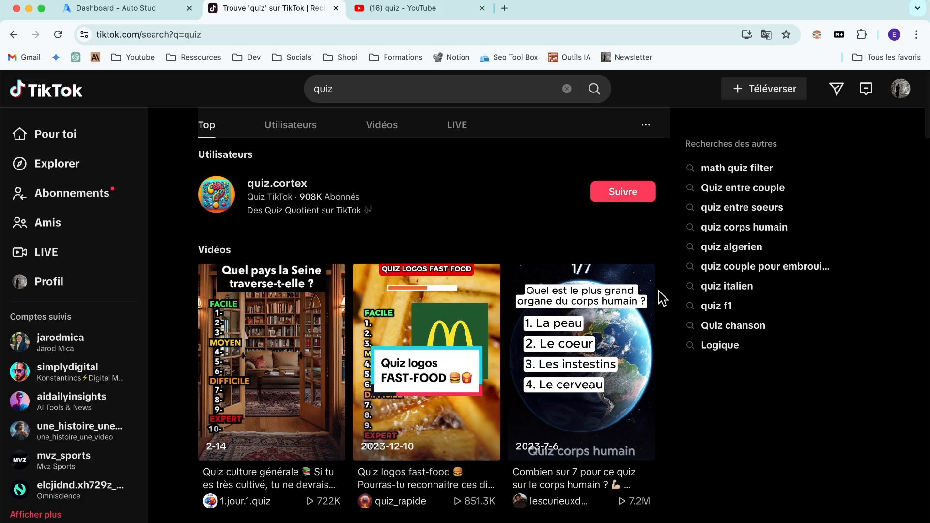
- Browse the TikTok results for "quiz" and examine the formats and view counts of the quiz videos
{"action": "scroll", "coordinate": [661, 317], "scroll_direction": "down", "scroll_amount": 3}
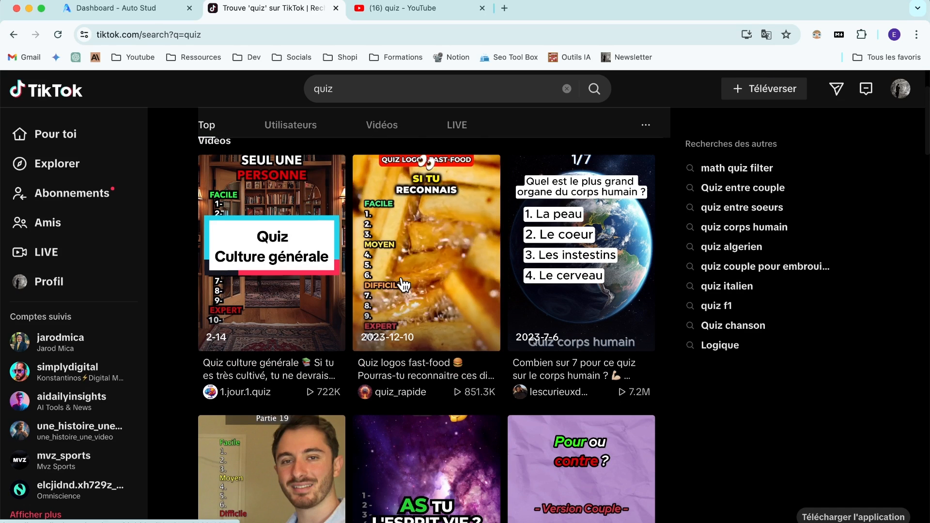
{"action": "scroll", "coordinate": [562, 270], "scroll_direction": "down", "scroll_amount": 5}
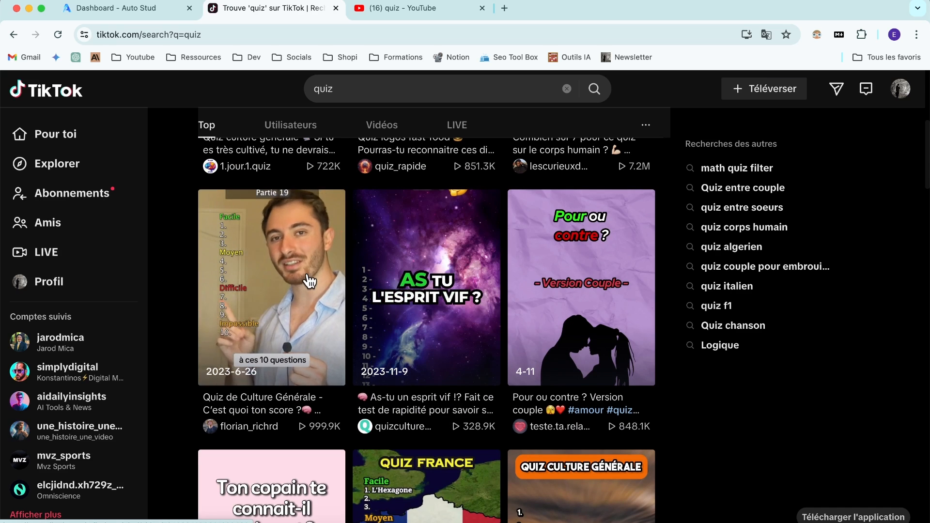
{"action": "scroll", "coordinate": [307, 279], "scroll_direction": "down", "scroll_amount": 4}
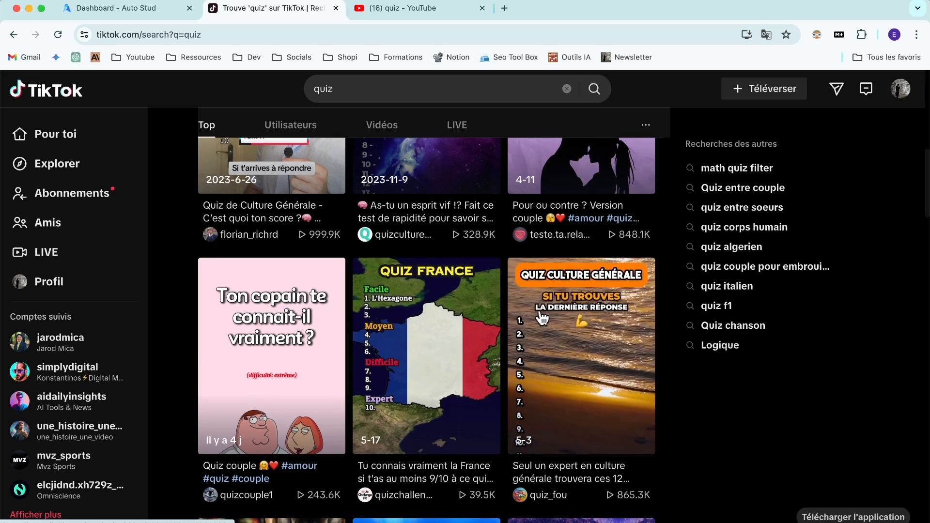
{"action": "scroll", "coordinate": [533, 317], "scroll_direction": "down", "scroll_amount": 5}
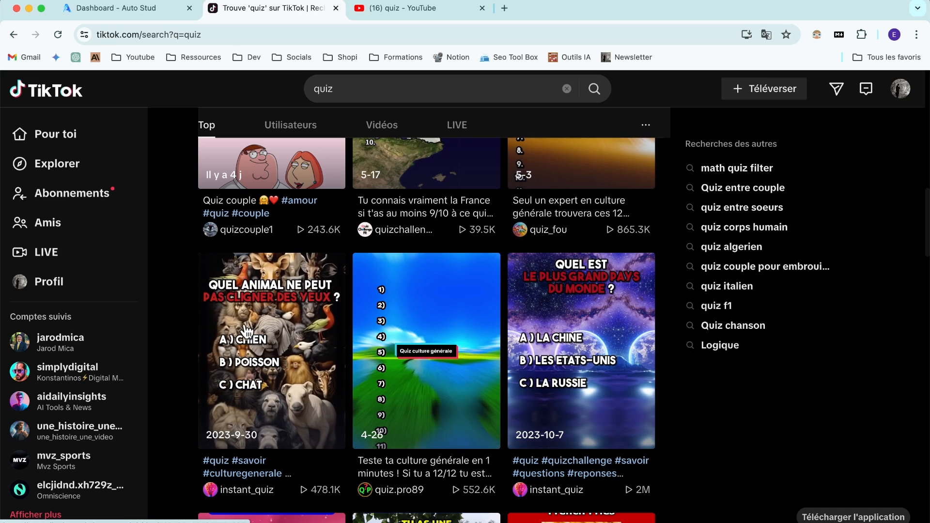
{"action": "scroll", "coordinate": [242, 327], "scroll_direction": "down", "scroll_amount": 4}
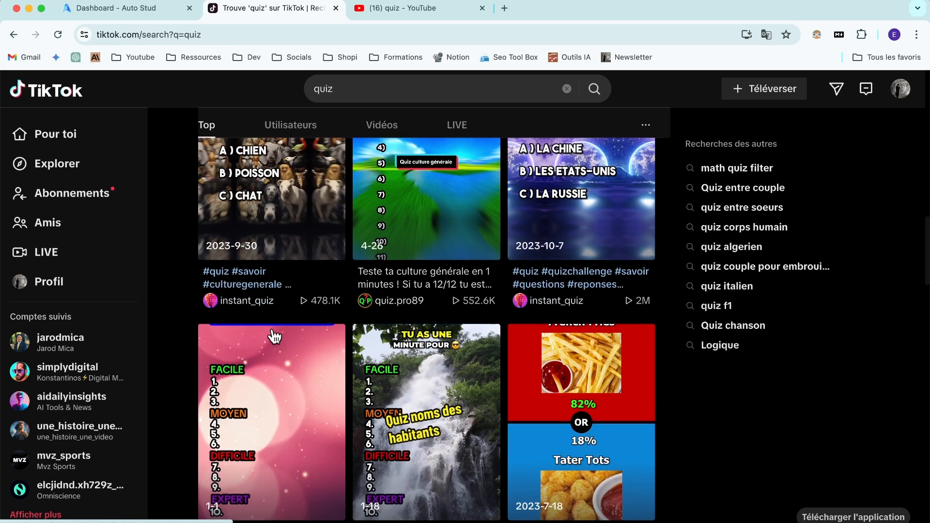
{"action": "mouse_move", "coordinate": [645, 126]}
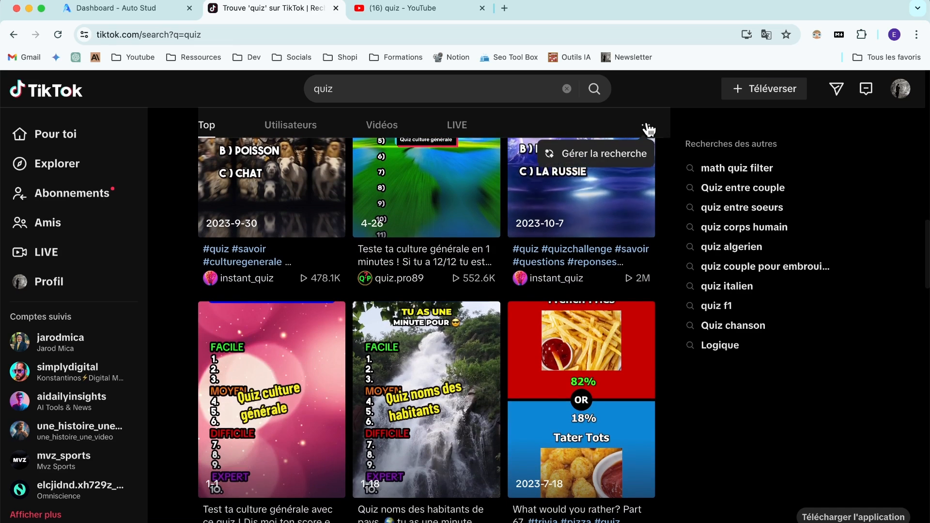
{"action": "scroll", "coordinate": [682, 129], "scroll_direction": "up", "scroll_amount": 5}
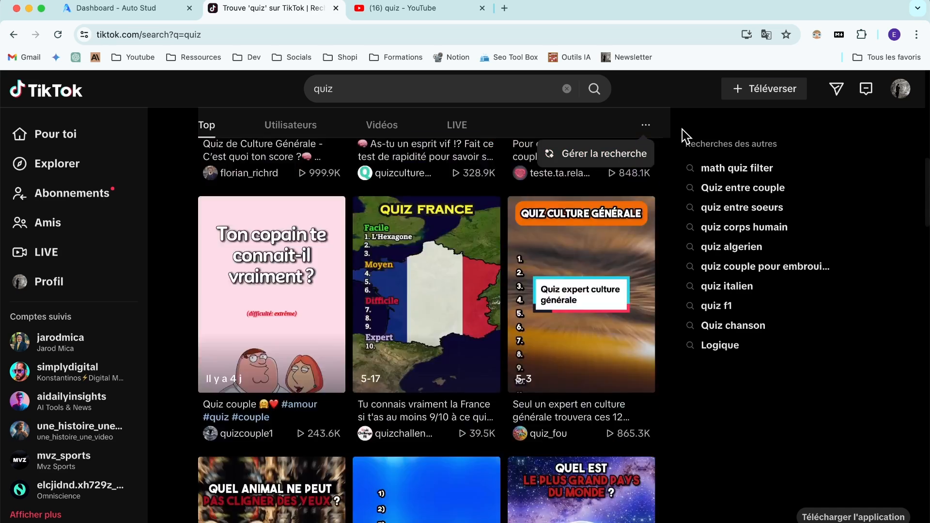
- Play part of the Korean Quiz video on TikTok and pause it to examine its word-list format
{"action": "left_click", "coordinate": [389, 133]}
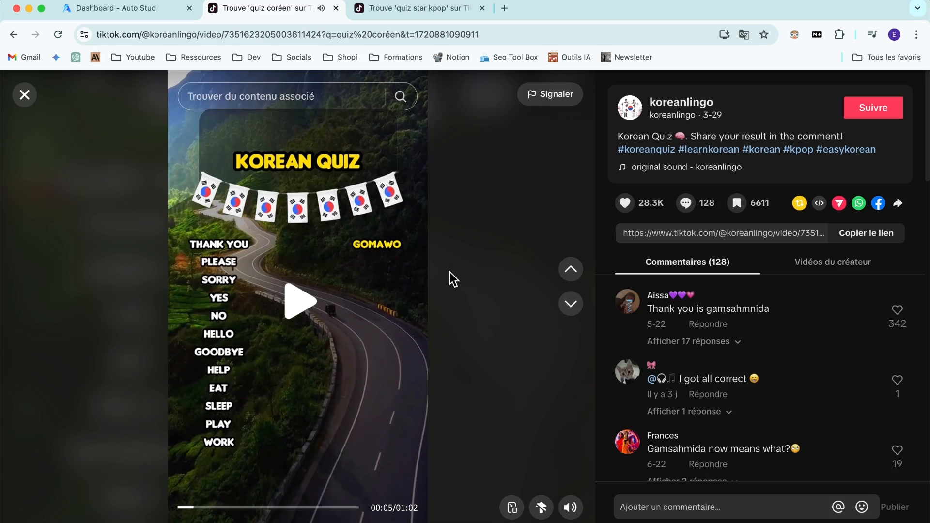
{"action": "left_click", "coordinate": [386, 291]}
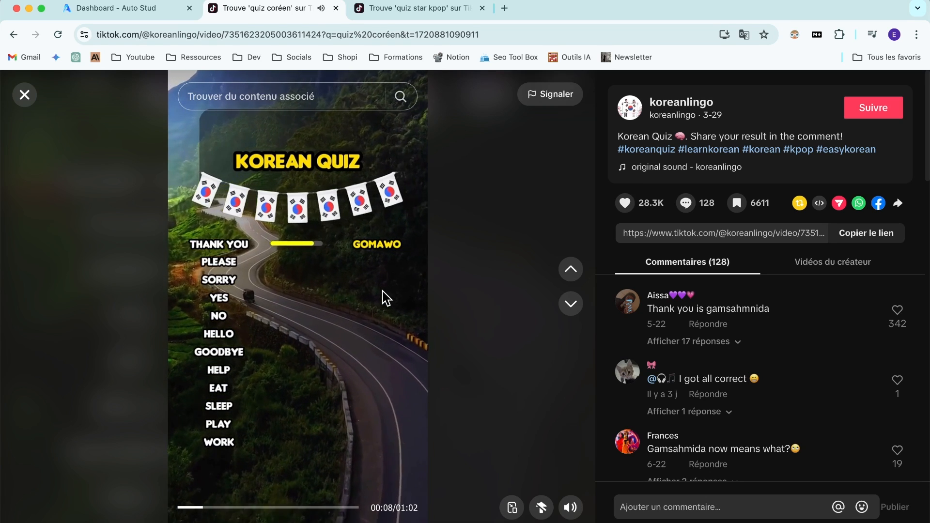
{"action": "left_click", "coordinate": [386, 297]}
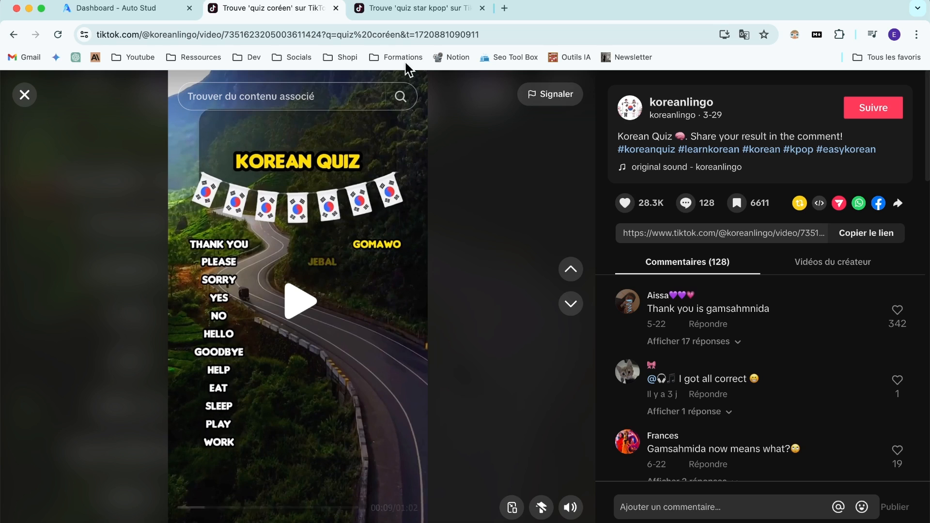
- Play and pause the Stray Kids quiz video, examine its title and like count, and open its creator's profile
{"action": "left_click", "coordinate": [421, 8]}
{"action": "left_click", "coordinate": [271, 316]}
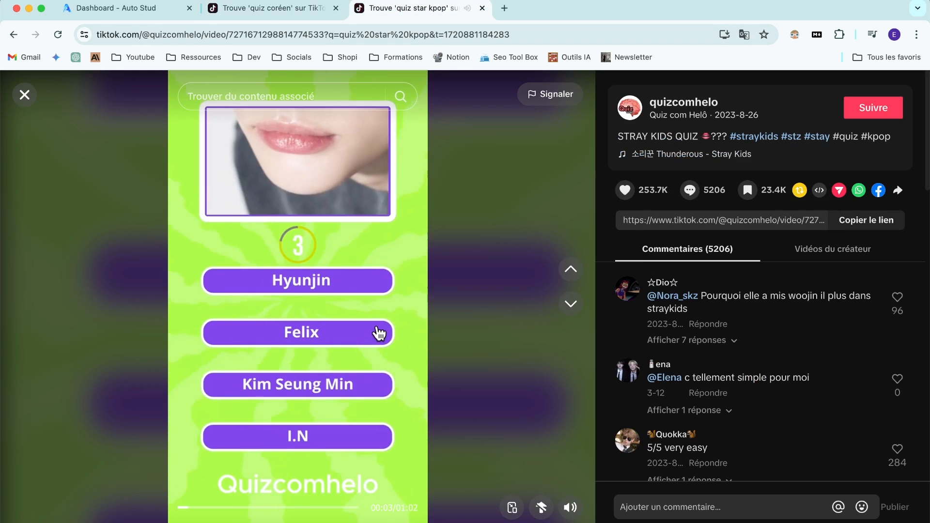
{"action": "left_click", "coordinate": [262, 240]}
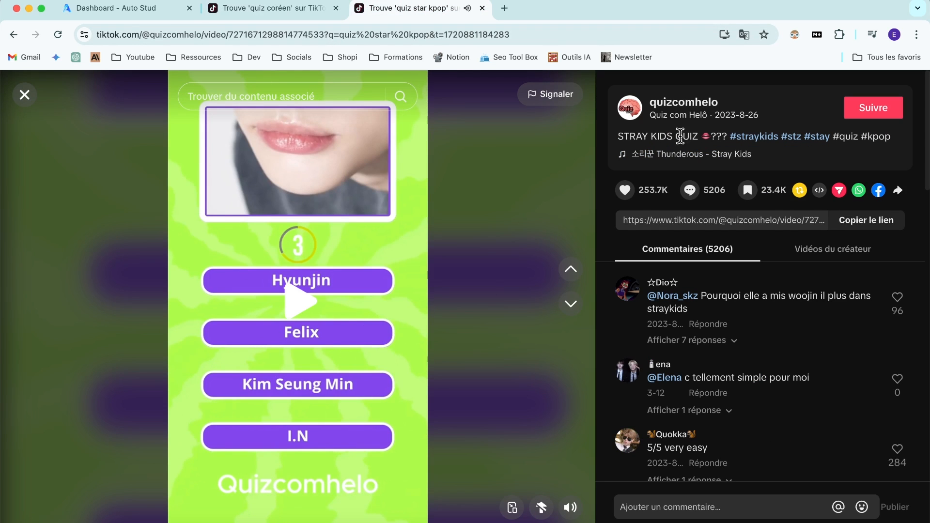
{"action": "left_click_drag", "start_coordinate": [622, 137], "coordinate": [698, 137]}
{"action": "left_click_drag", "start_coordinate": [669, 191], "coordinate": [639, 203]}
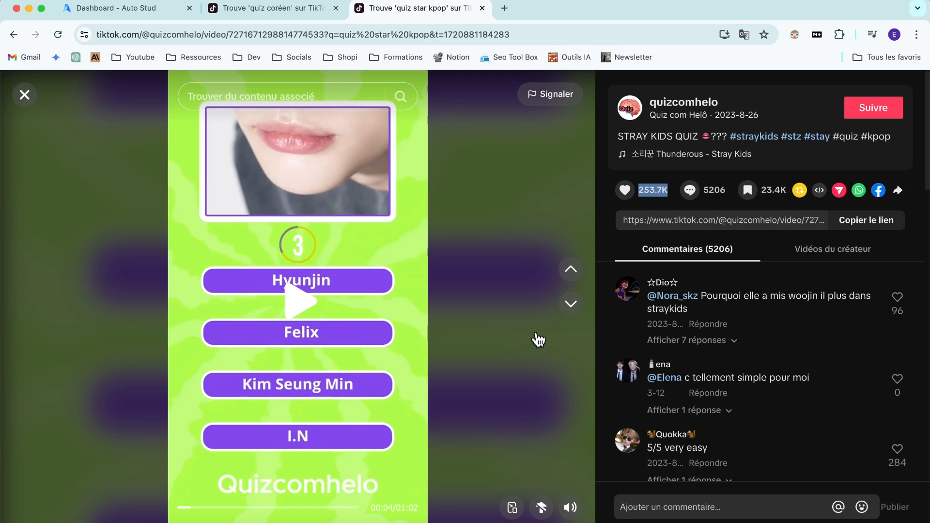
{"action": "left_click", "coordinate": [668, 102]}
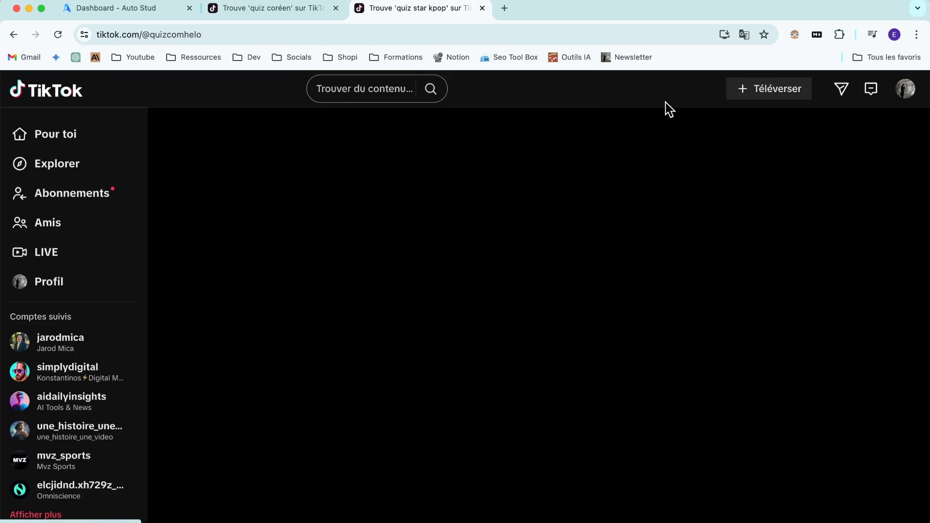
- Close both TikTok pages and switch to the Auto Stud dashboard at dashboard.autostud.ai
{"action": "key", "text": "super+w"}
{"action": "key", "text": "super+w"}
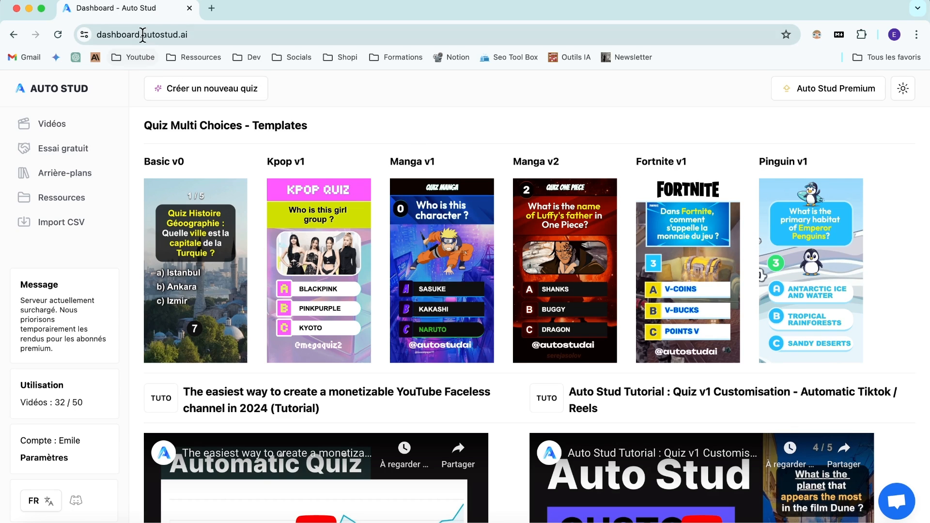
{"action": "left_click_drag", "start_coordinate": [141, 33], "coordinate": [241, 33]}
{"action": "left_click", "coordinate": [335, 92]}
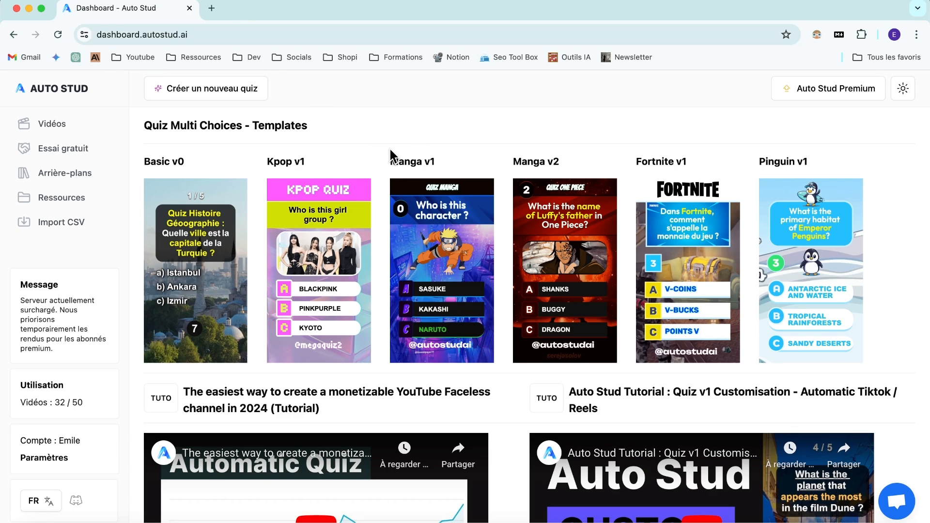
- Look through the dashboard's video list, free trial, backgrounds, resources and CSV import sections
{"action": "left_click", "coordinate": [59, 129]}
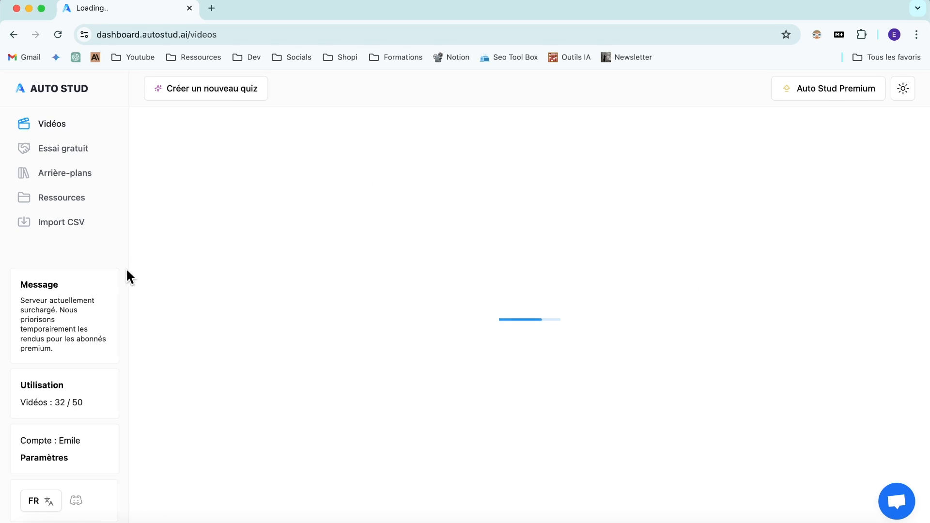
{"action": "left_click", "coordinate": [67, 152]}
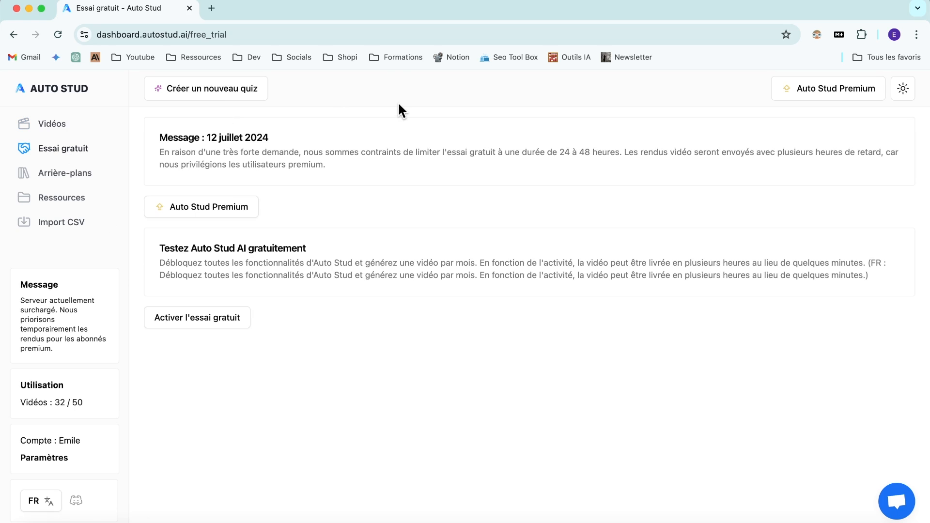
{"action": "left_click", "coordinate": [64, 180]}
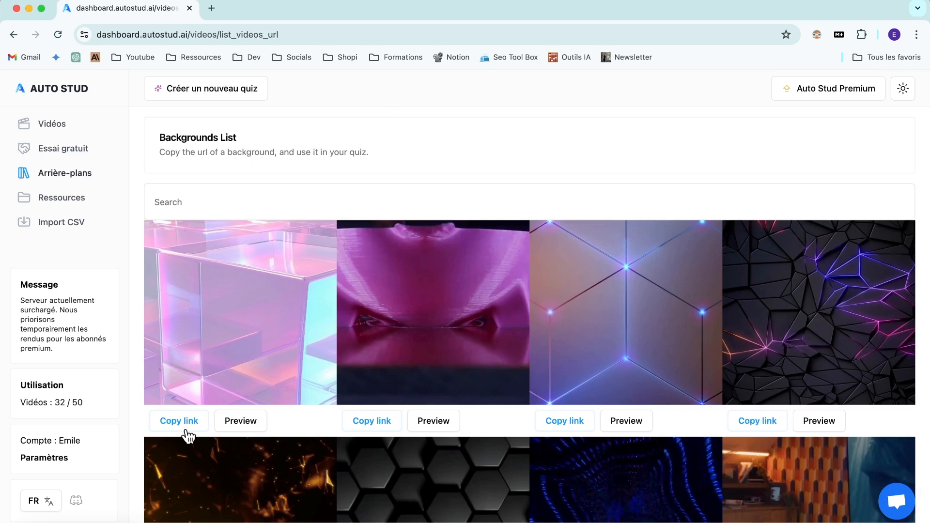
{"action": "left_click", "coordinate": [76, 209]}
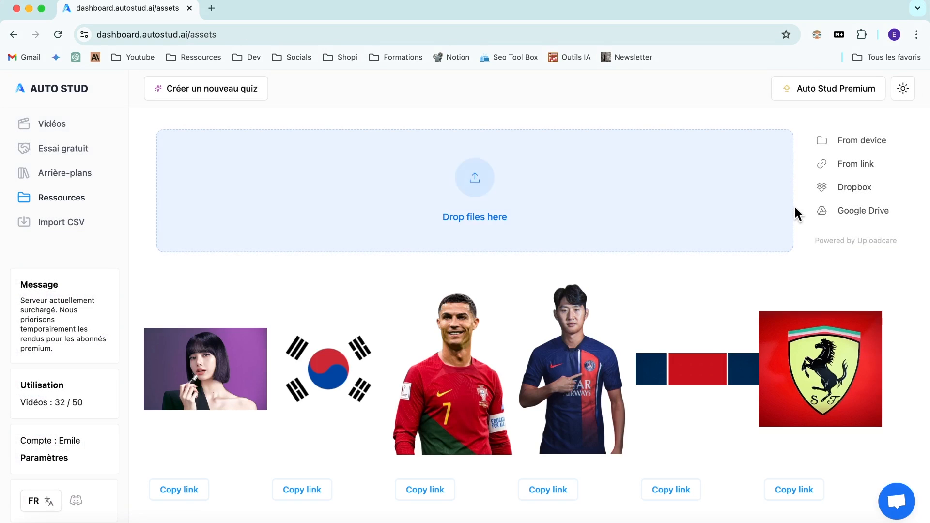
{"action": "left_click", "coordinate": [54, 222]}
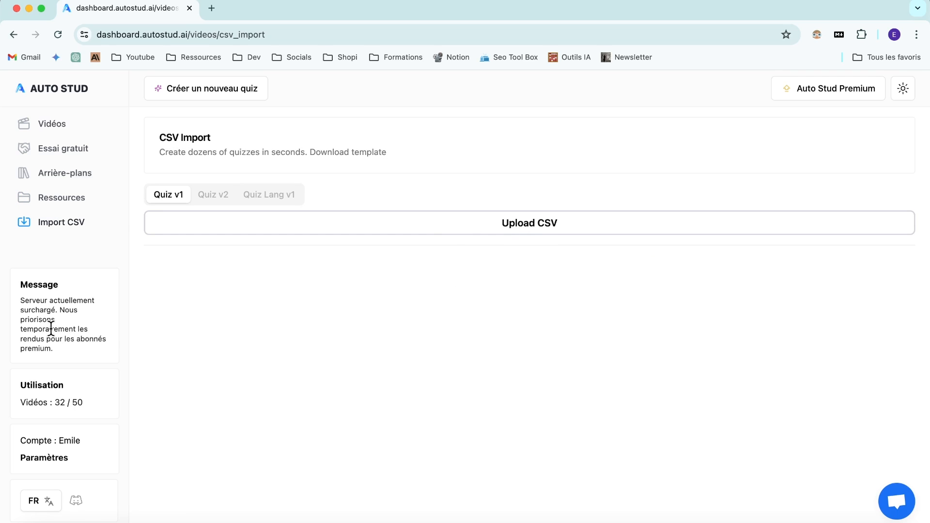
- Examine the video usage quota and the account and interface language settings of the dashboard
{"action": "triple_click", "coordinate": [90, 397]}
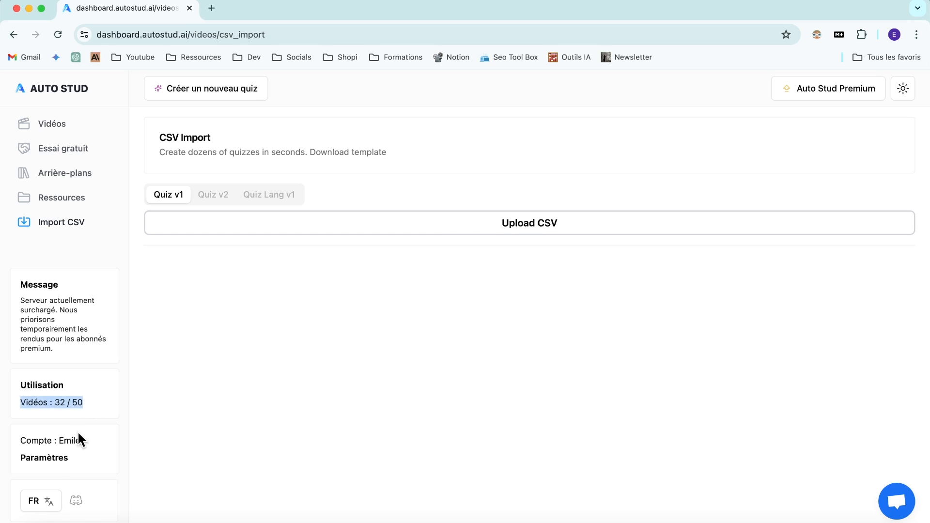
{"action": "left_click", "coordinate": [54, 505]}
{"action": "left_click", "coordinate": [55, 475]}
{"action": "left_click", "coordinate": [45, 497]}
{"action": "left_click", "coordinate": [52, 455]}
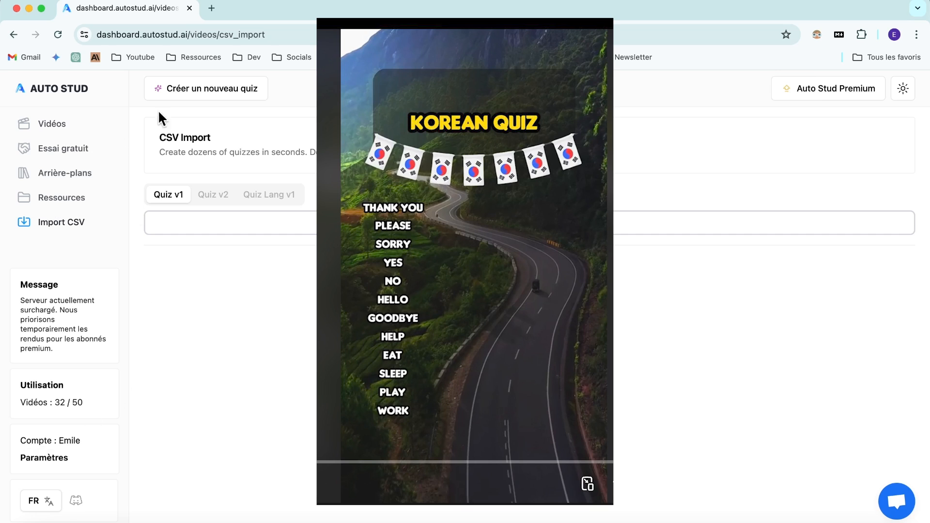
- Start a new quiz of type Quiz Langue using the Quiz Lang Custom v2 template
{"action": "left_click", "coordinate": [201, 91]}
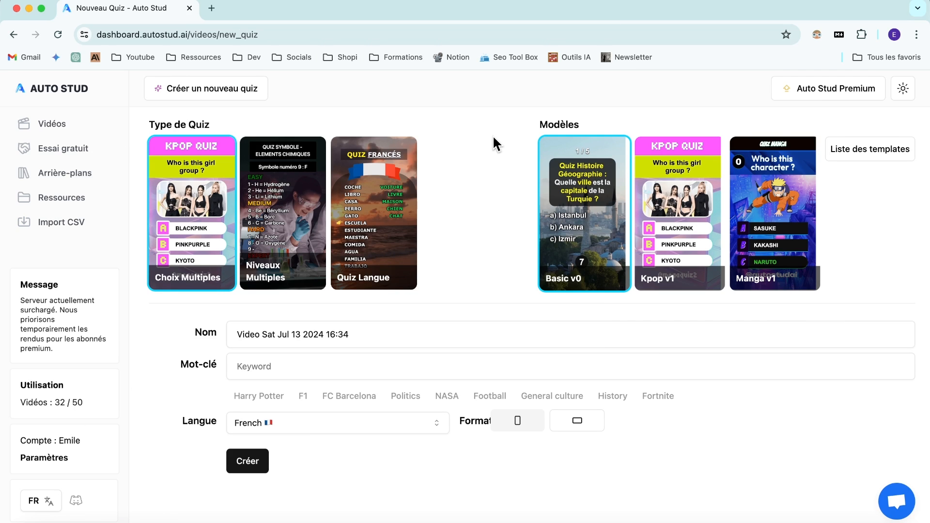
{"action": "left_click", "coordinate": [397, 199]}
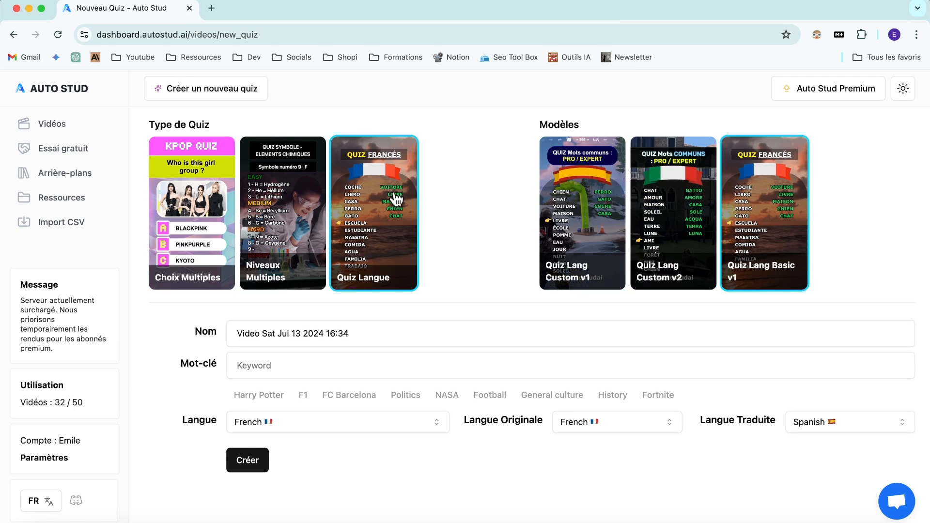
{"action": "left_click", "coordinate": [660, 180]}
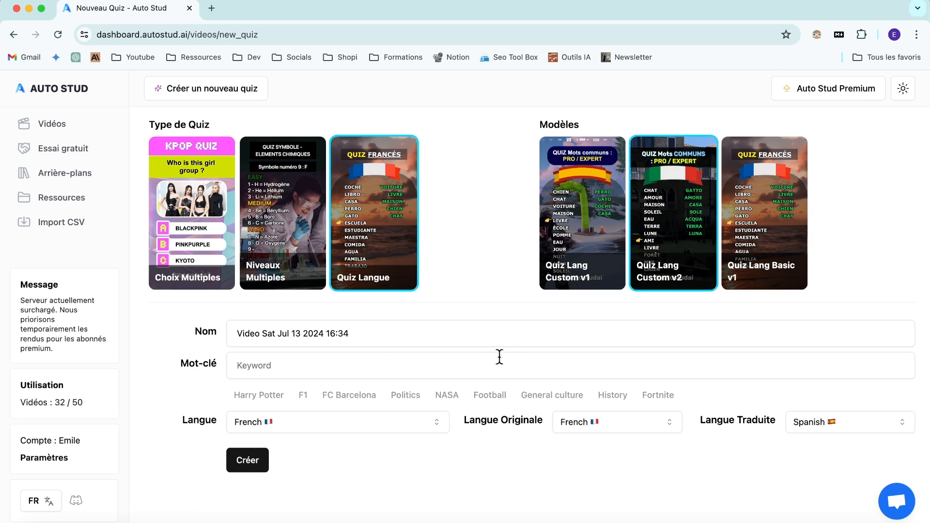
- Set the quiz keyword to "Mots communs"
{"action": "left_click", "coordinate": [363, 359]}
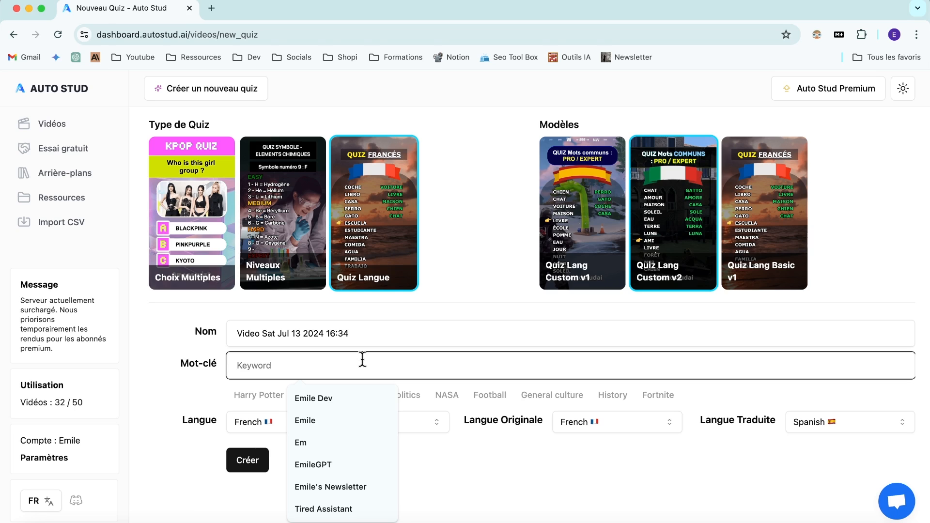
{"action": "type", "text": "Mo"}
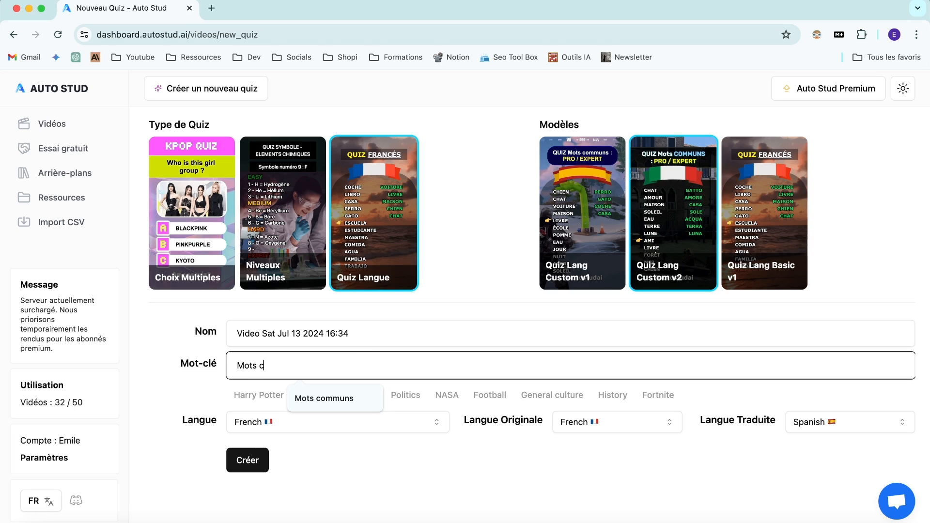
{"action": "type", "text": "ts c"}
{"action": "left_click", "coordinate": [338, 396]}
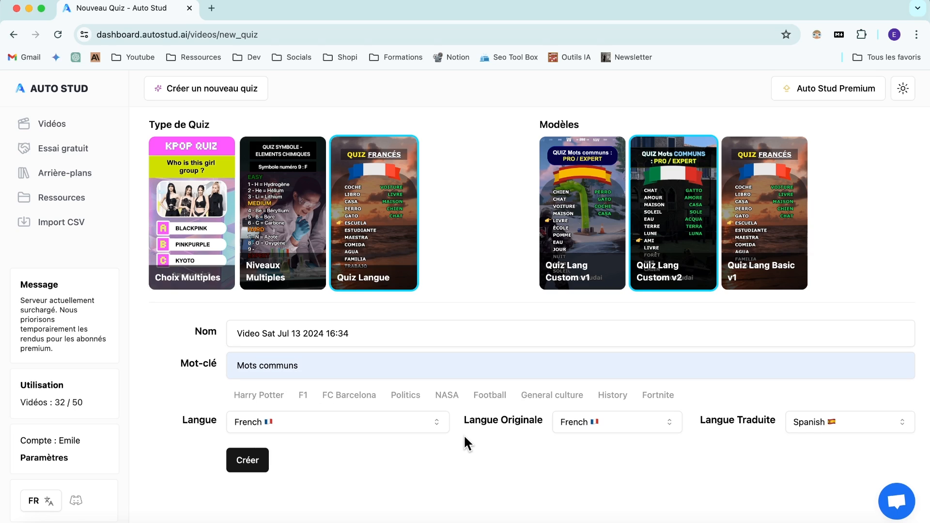
- Set the translated language to Korean and create the quiz
{"action": "left_click", "coordinate": [816, 426]}
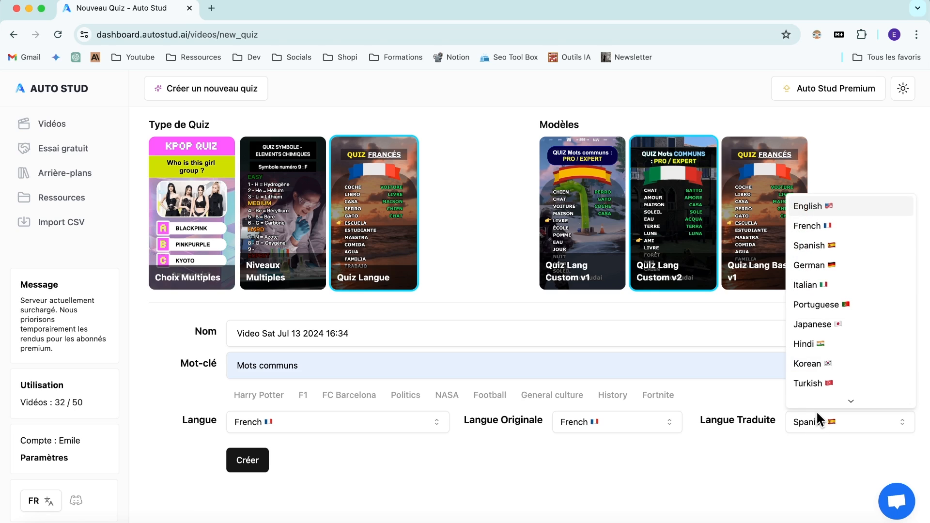
{"action": "left_click", "coordinate": [821, 341]}
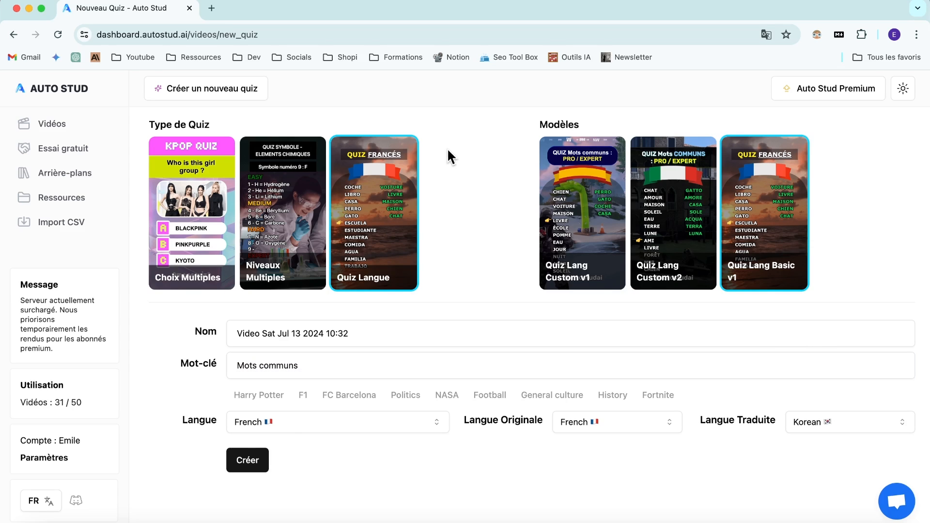
{"action": "left_click", "coordinate": [252, 464]}
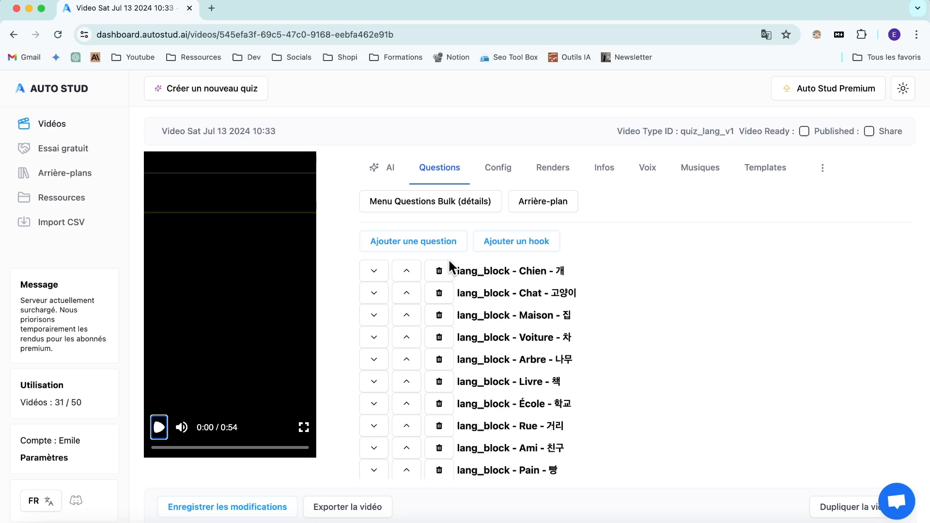
- Add a hook before the questions with the text "Vous pensez bien parler le Coréen ? Testez votre niveau !"
{"action": "left_click", "coordinate": [223, 304]}
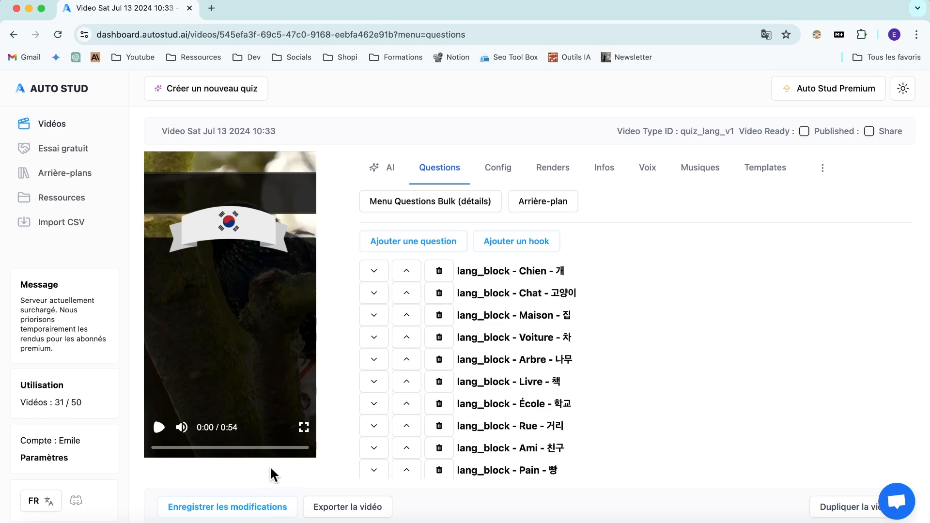
{"action": "left_click", "coordinate": [541, 244]}
{"action": "left_click", "coordinate": [489, 274]}
{"action": "triple_click", "coordinate": [472, 324]}
{"action": "type", "text": "Vous pensez bien parler le Coréen ? Testez votre niveau !"}
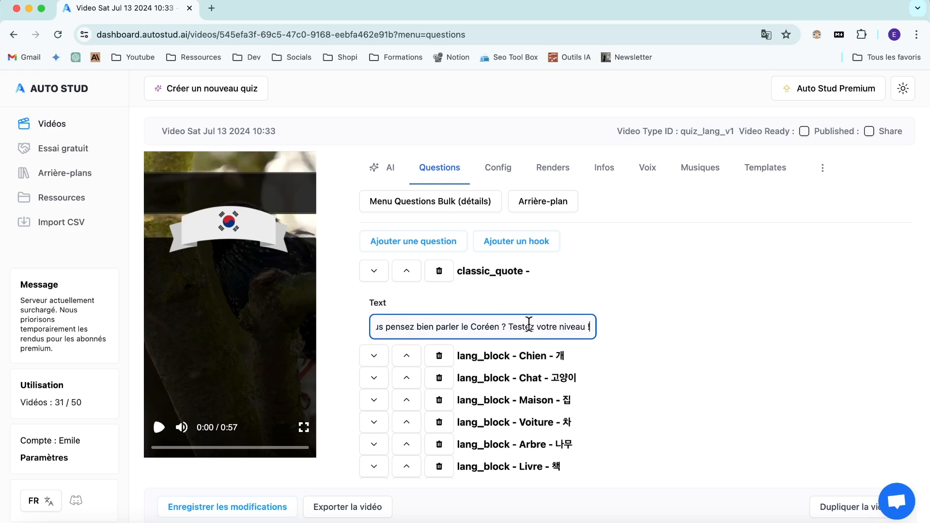
{"action": "left_click_drag", "start_coordinate": [446, 325], "coordinate": [292, 323]}
{"action": "left_click", "coordinate": [485, 326]}
- Add a second hook with the text "Abonnez-vous pour plus de quiz !" and place it between the Maison and Voiture questions
{"action": "left_click", "coordinate": [486, 279]}
{"action": "left_click", "coordinate": [504, 248]}
{"action": "left_click", "coordinate": [477, 296]}
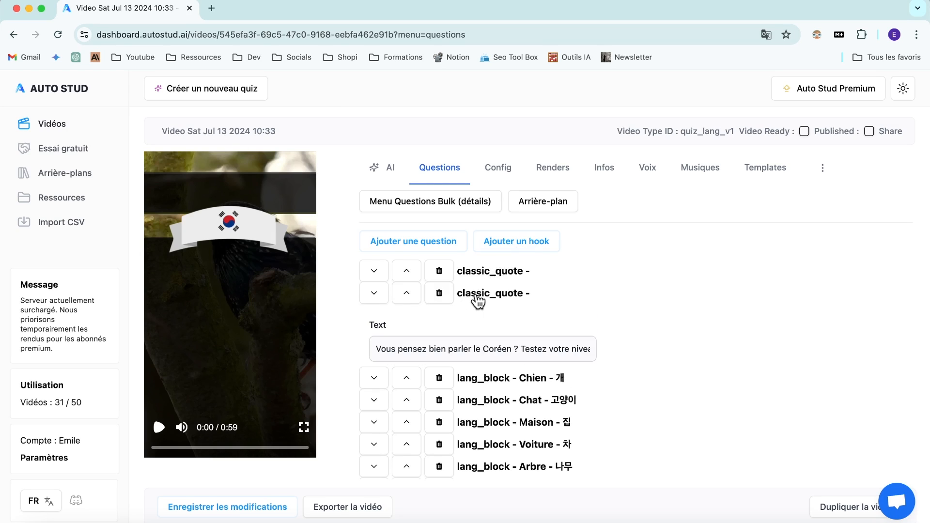
{"action": "left_click", "coordinate": [474, 295]}
{"action": "left_click", "coordinate": [484, 278]}
{"action": "left_click", "coordinate": [485, 279]}
{"action": "left_click", "coordinate": [374, 298]}
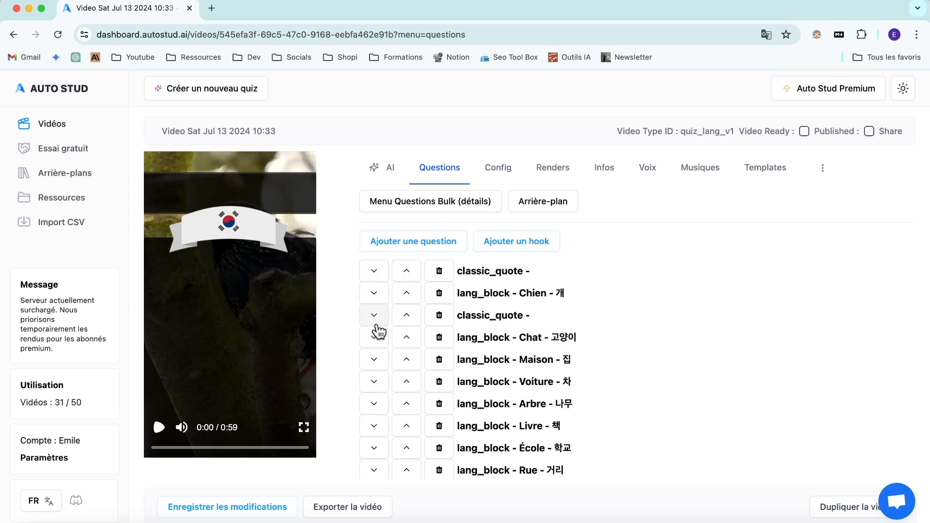
{"action": "left_click", "coordinate": [376, 319]}
{"action": "left_click", "coordinate": [376, 346]}
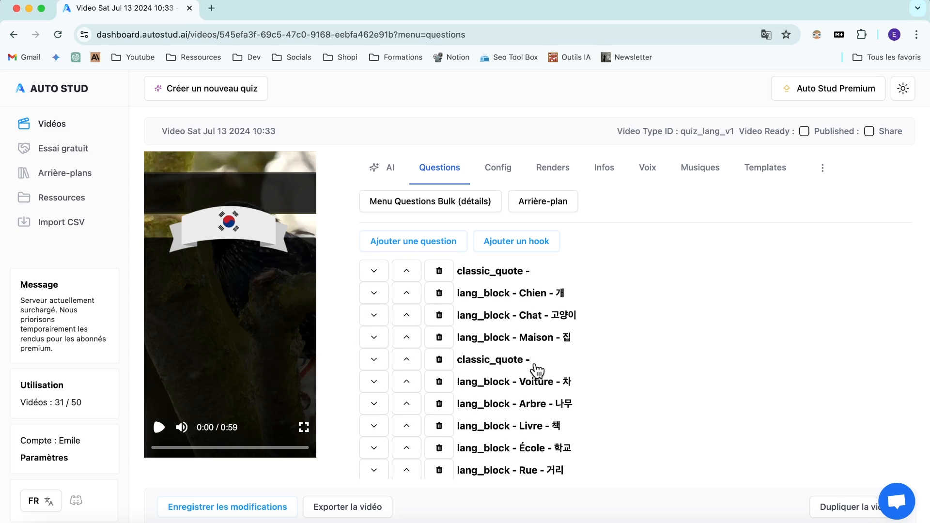
{"action": "left_click", "coordinate": [511, 363]}
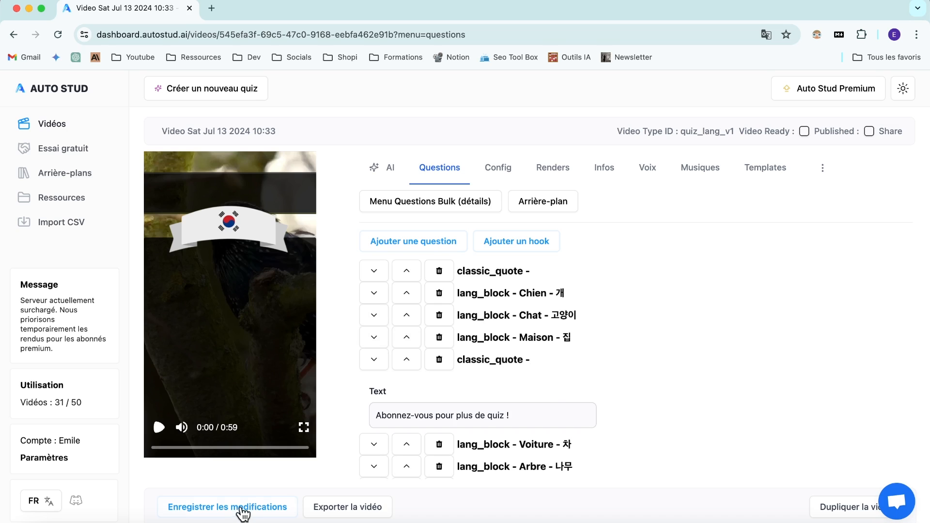
- Save the video changes and briefly play the preview from the start
{"action": "left_click", "coordinate": [246, 508]}
{"action": "left_click", "coordinate": [159, 427]}
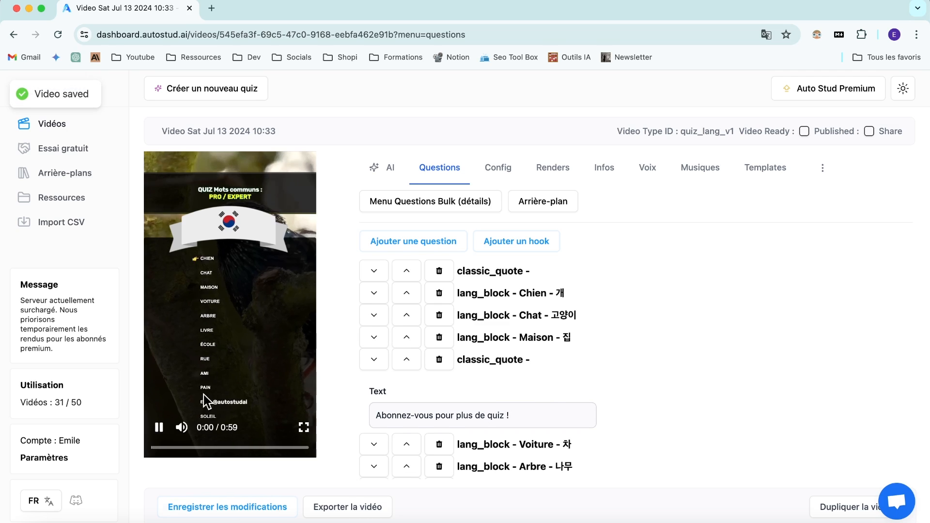
{"action": "left_click", "coordinate": [159, 428]}
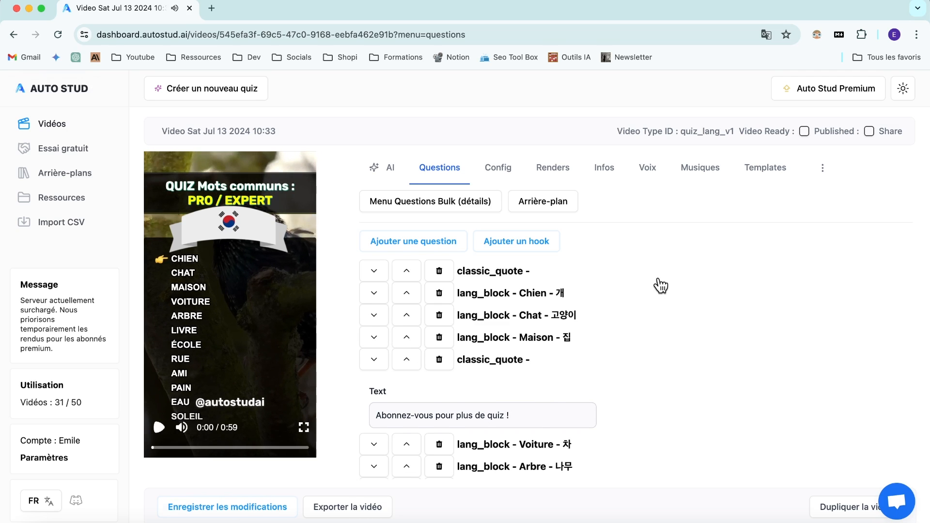
- Insert "Coréen" after "Mots communs" in the video title and clear the formatting of the added word
{"action": "left_click", "coordinate": [493, 170]}
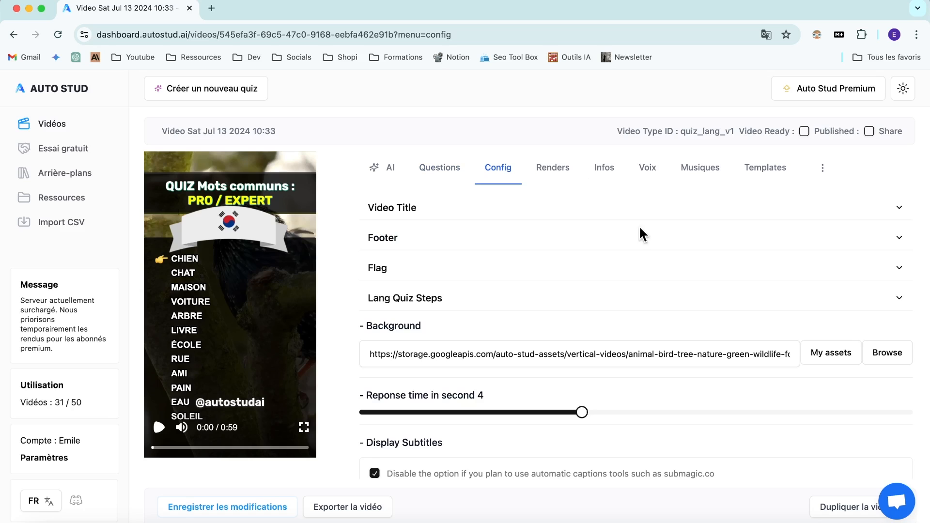
{"action": "left_click", "coordinate": [391, 209]}
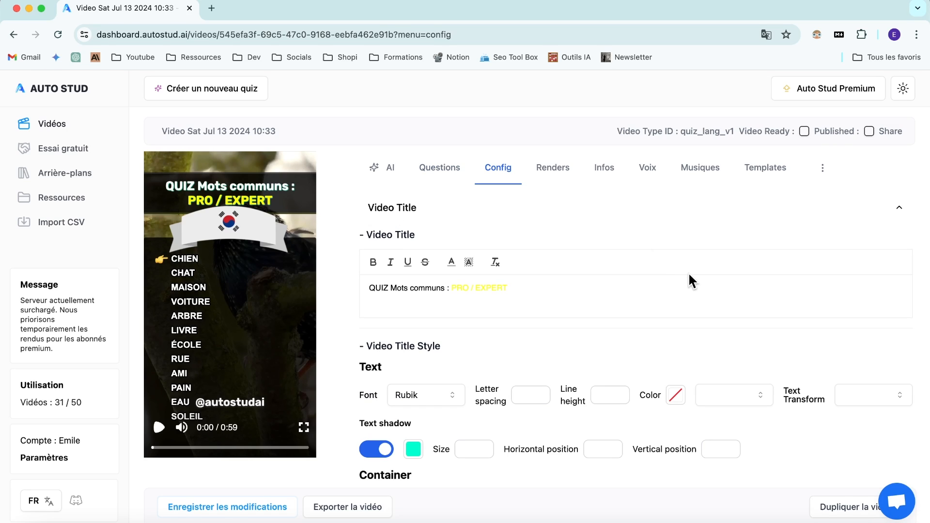
{"action": "type", "text": "Coréen"}
{"action": "key", "text": "Left"}
{"action": "key", "text": "alt+shift+Left"}
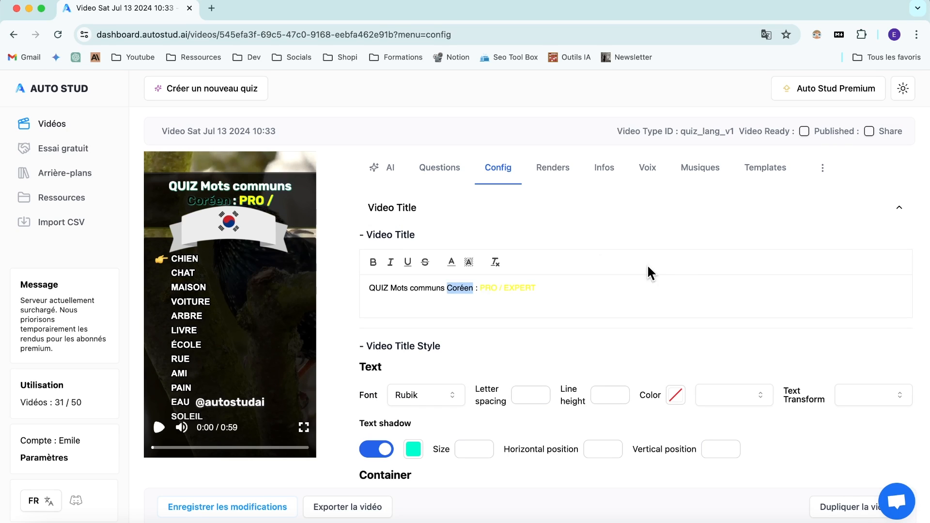
{"action": "left_click", "coordinate": [495, 263]}
- Set the video title's left and right custom padding to 80
{"action": "scroll", "coordinate": [667, 296], "scroll_direction": "down", "scroll_amount": 6}
{"action": "double_click", "coordinate": [392, 371]}
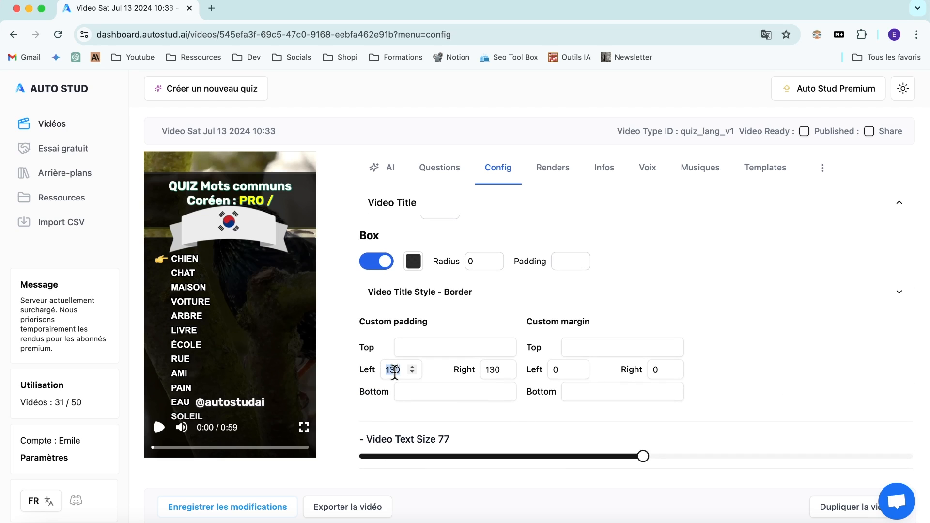
{"action": "type", "text": "80"}
{"action": "key", "text": "super+a"}
{"action": "key", "text": "super+c"}
{"action": "double_click", "coordinate": [487, 368]}
{"action": "key", "text": "super+v"}
- Underline "Coréen" in the video title, set the title's top position to 100, and save
{"action": "scroll", "coordinate": [661, 350], "scroll_direction": "up", "scroll_amount": 5}
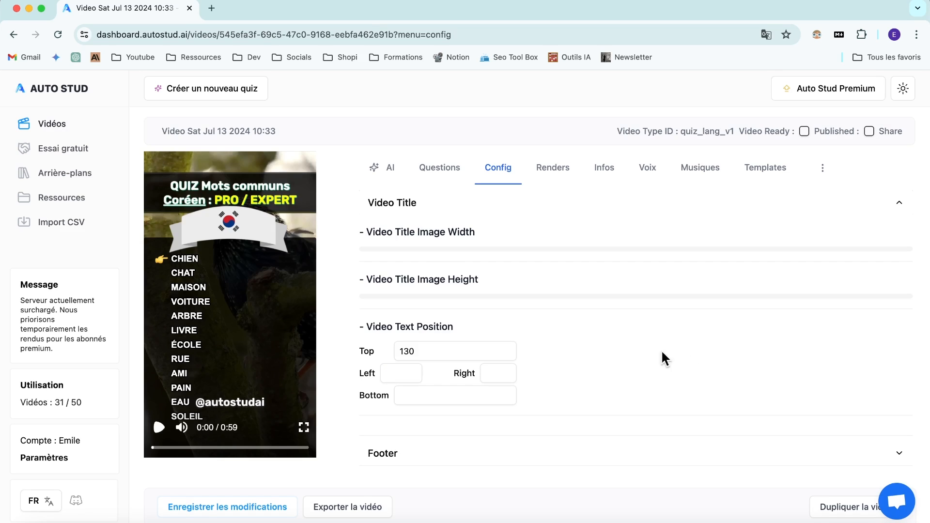
{"action": "type", "text": "100"}
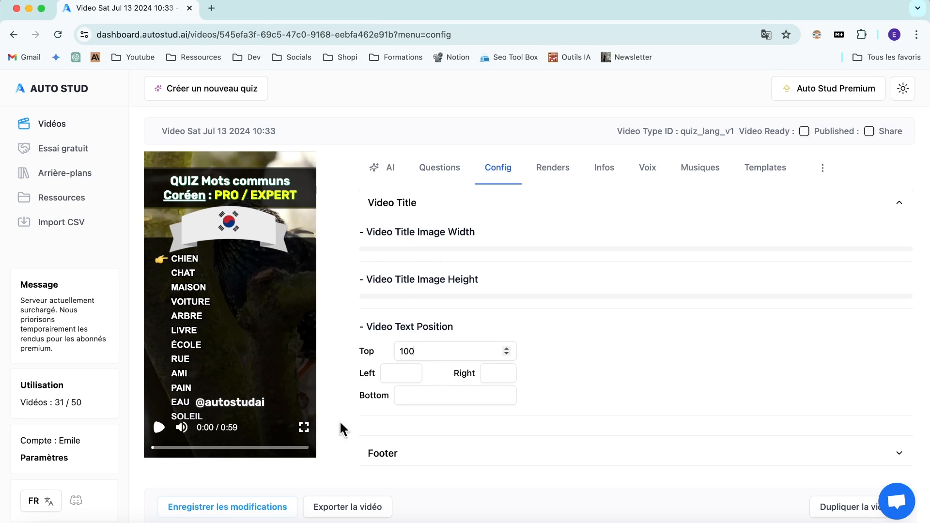
{"action": "left_click", "coordinate": [253, 507]}
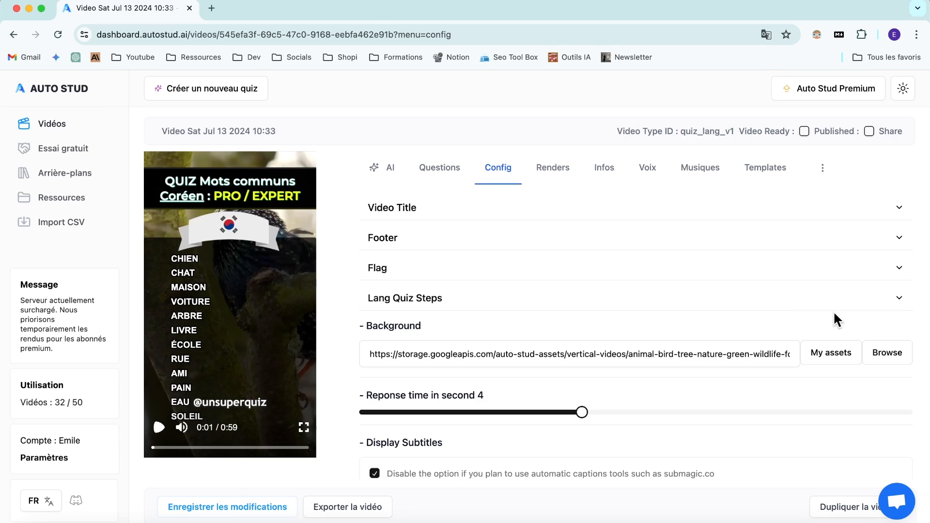
- Search the background library for "paysage" and use the tropical beach with green mountains as the video background
{"action": "left_click", "coordinate": [885, 356]}
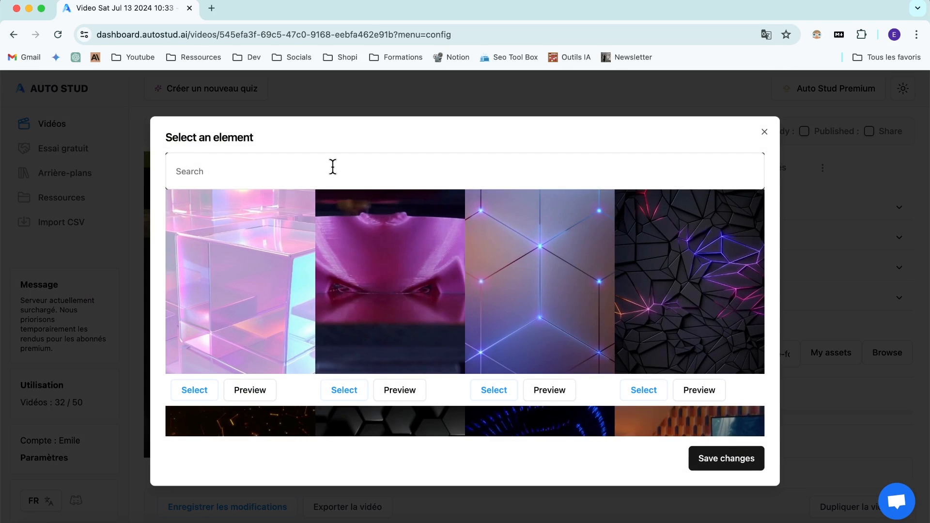
{"action": "type", "text": "paysage"}
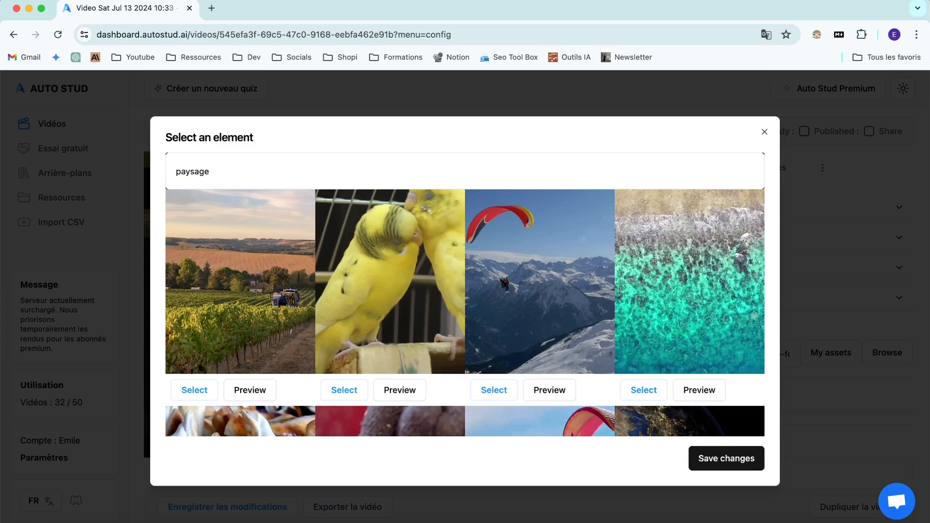
{"action": "scroll", "coordinate": [480, 241], "scroll_direction": "down", "scroll_amount": 10}
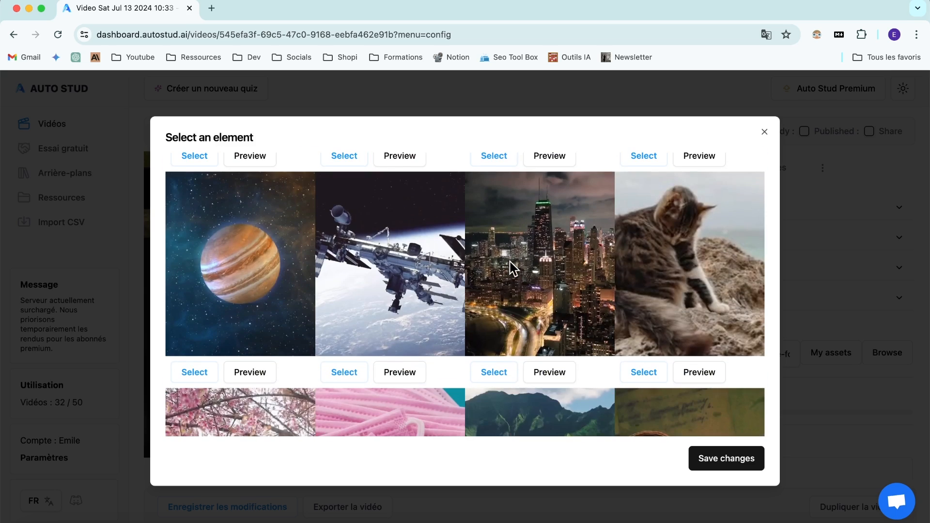
{"action": "scroll", "coordinate": [515, 280], "scroll_direction": "down", "scroll_amount": 4}
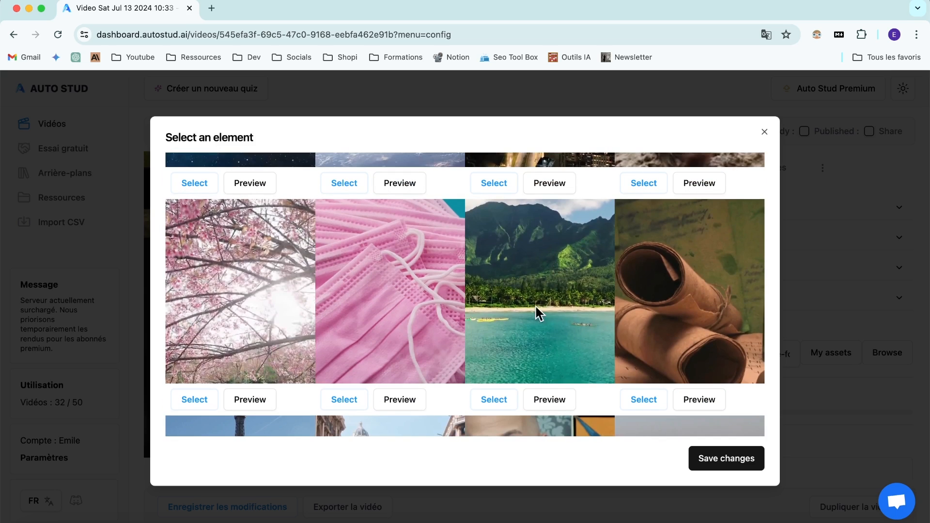
{"action": "left_click", "coordinate": [498, 400]}
- Preview the video with the new background and jump to about 0:29
{"action": "left_click", "coordinate": [274, 327]}
{"action": "left_click", "coordinate": [283, 323]}
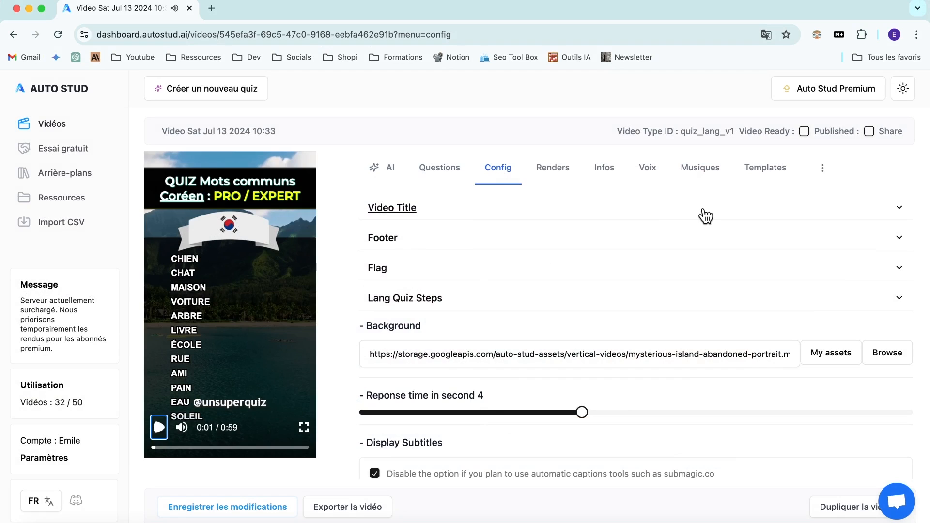
{"action": "left_click", "coordinate": [226, 447]}
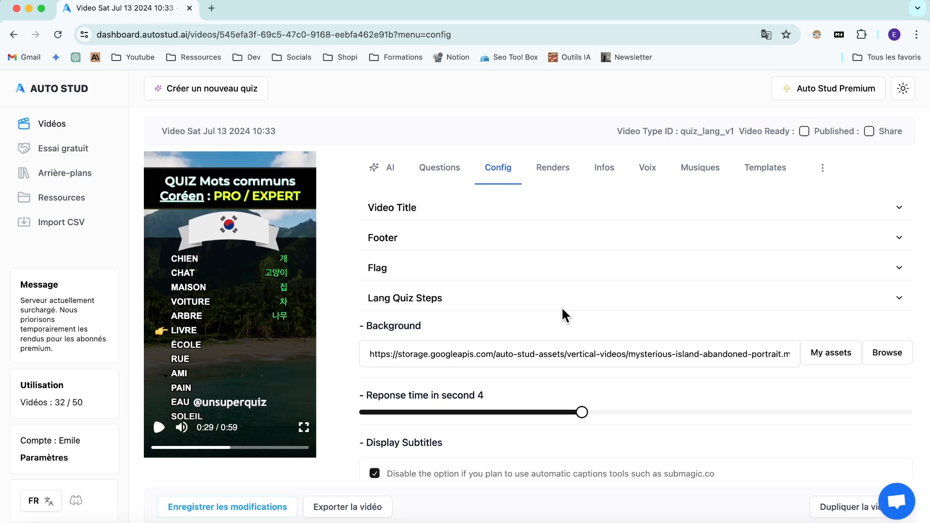
- Make the box colour behind the Lang Quiz Steps word list more transparent and save the video
{"action": "left_click", "coordinate": [401, 301]}
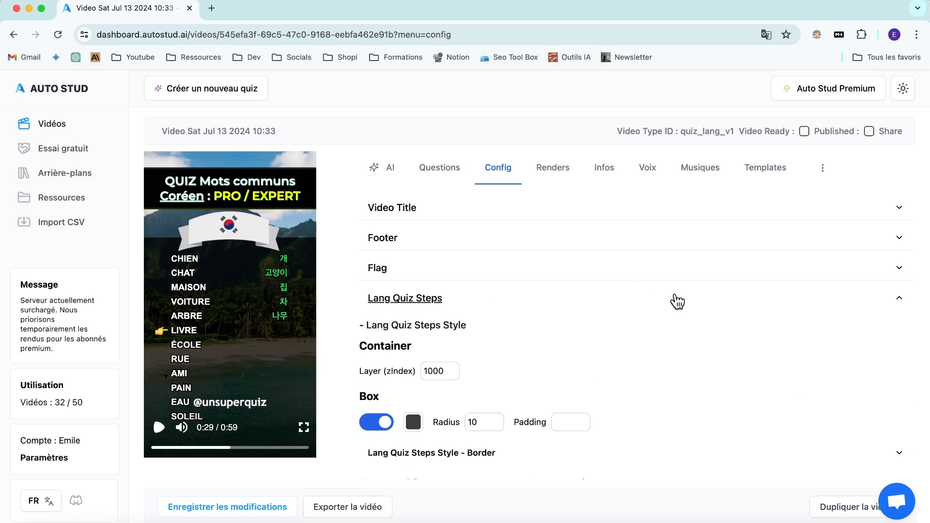
{"action": "scroll", "coordinate": [674, 301], "scroll_direction": "down", "scroll_amount": 1}
{"action": "scroll", "coordinate": [673, 298], "scroll_direction": "down", "scroll_amount": 2}
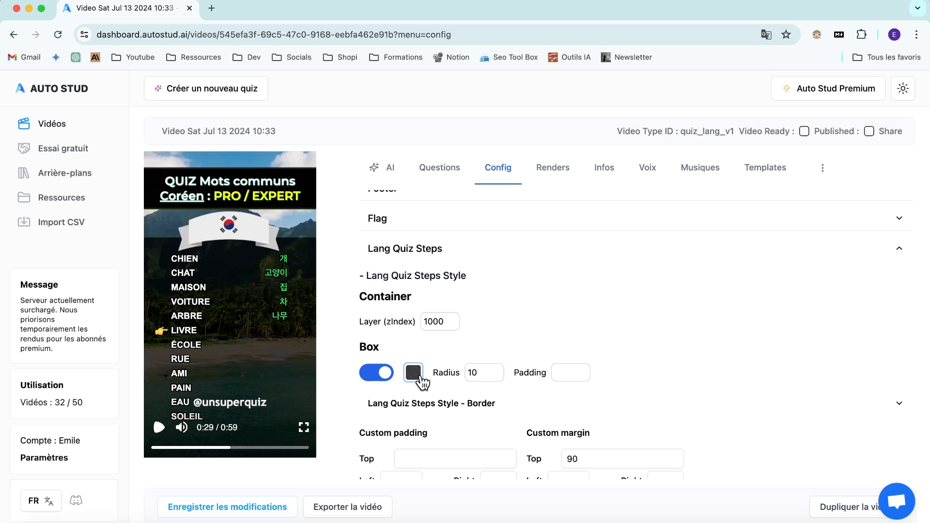
{"action": "left_click_drag", "start_coordinate": [362, 252], "coordinate": [436, 249]}
{"action": "left_click", "coordinate": [414, 374]}
{"action": "left_click", "coordinate": [413, 373]}
{"action": "left_click_drag", "start_coordinate": [479, 323], "coordinate": [448, 323]}
{"action": "left_click", "coordinate": [240, 507]}
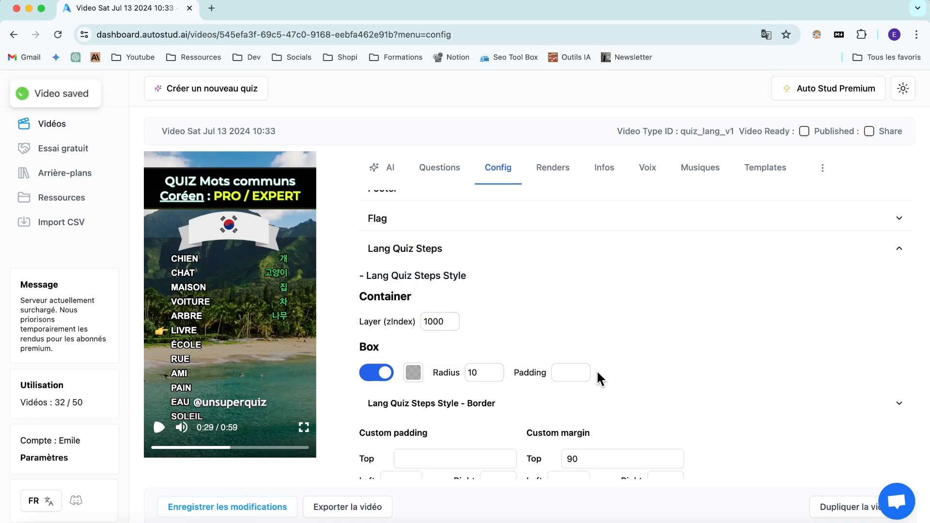
{"action": "left_click", "coordinate": [393, 254]}
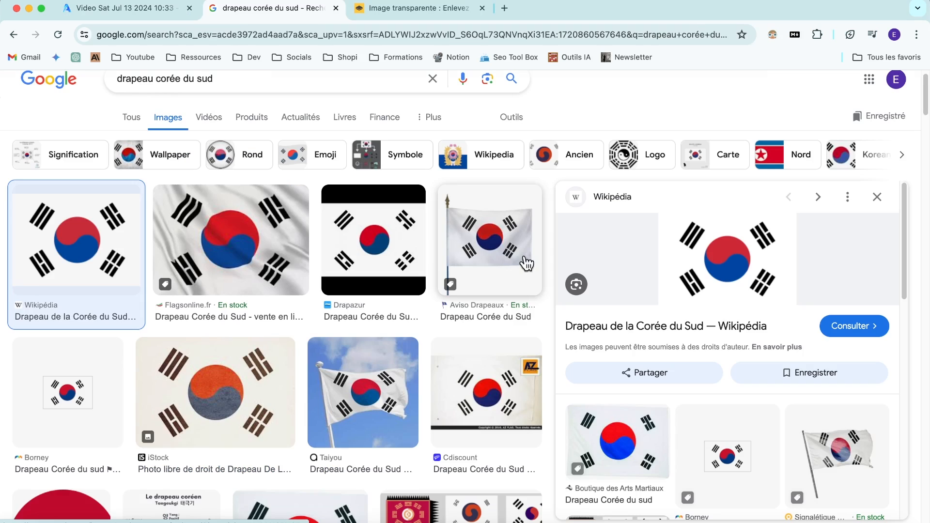
- In the Google Images results for "drapeau corée du sud", capture the flag on a pole from Signalétique Express and view remove.bg
{"action": "left_click_drag", "start_coordinate": [232, 78], "coordinate": [116, 79]}
{"action": "scroll", "coordinate": [885, 382], "scroll_direction": "down", "scroll_amount": 1}
{"action": "left_click", "coordinate": [865, 450]}
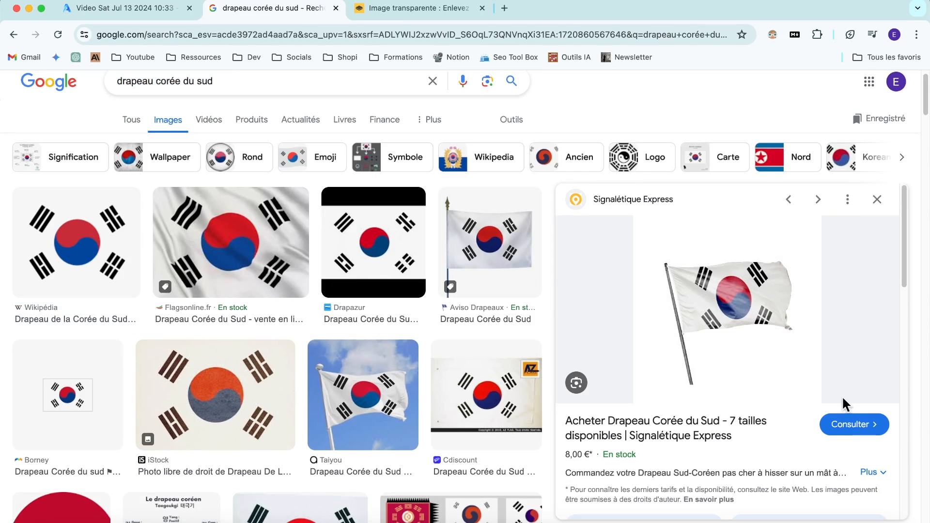
{"action": "key", "text": "super+shift+4"}
{"action": "left_click_drag", "start_coordinate": [639, 225], "coordinate": [826, 396]}
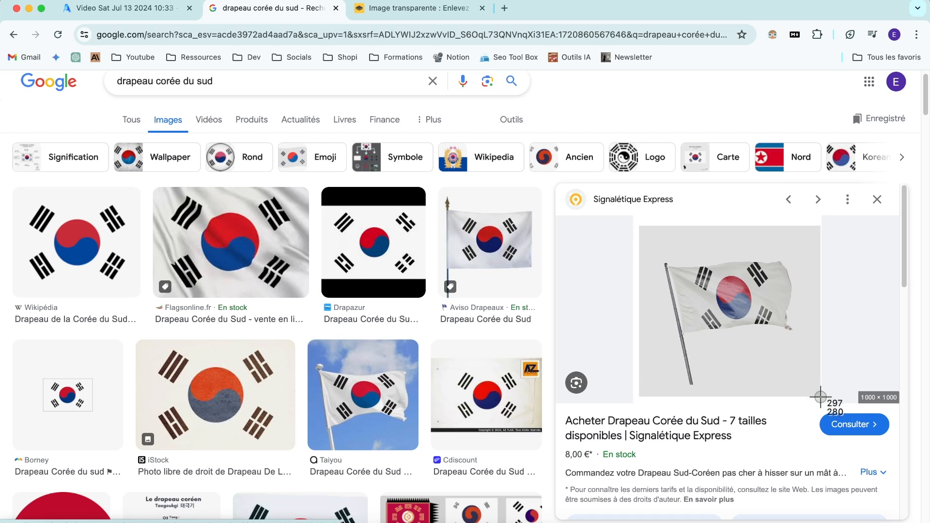
{"action": "left_click", "coordinate": [448, 8]}
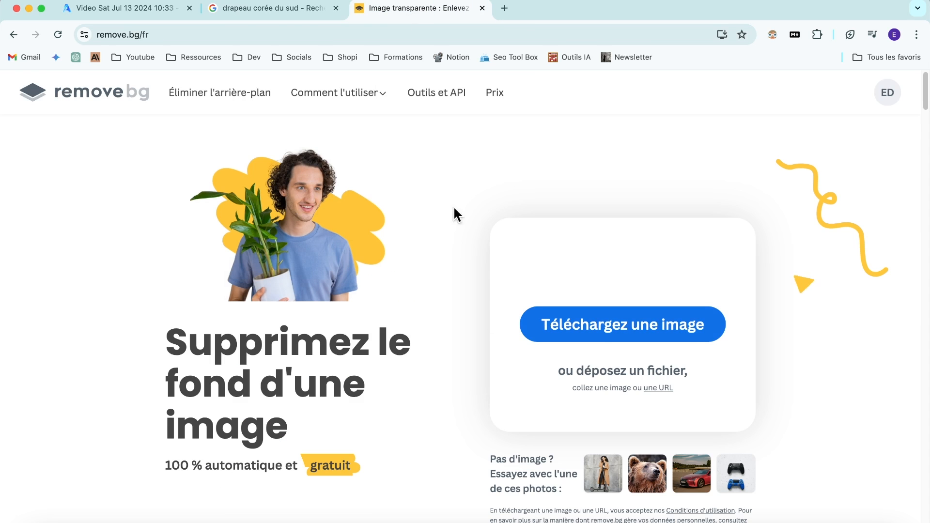
{"action": "left_click", "coordinate": [292, 11]}
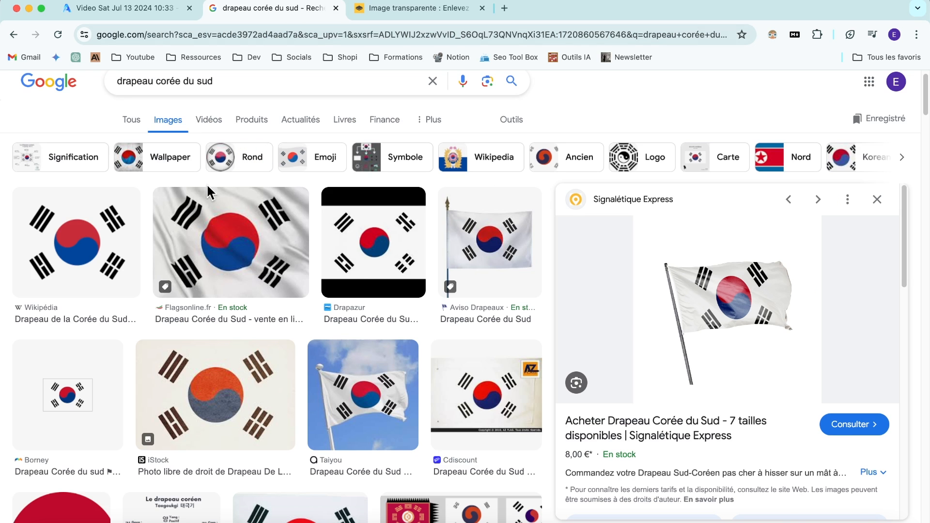
- Download the Wikipédia image of the South Korean flag from the Google Images results
{"action": "left_click", "coordinate": [129, 222]}
{"action": "right_click", "coordinate": [732, 260]}
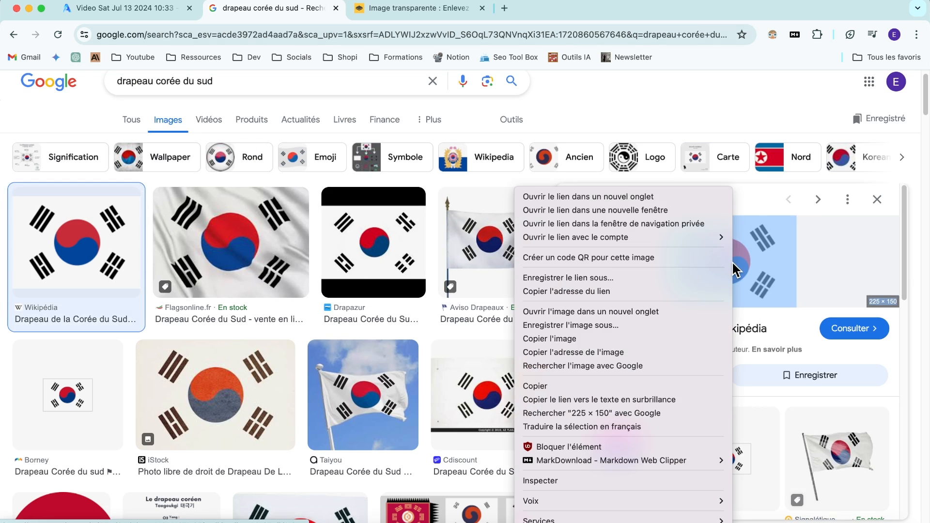
{"action": "left_click", "coordinate": [626, 325]}
{"action": "key", "text": "Return"}
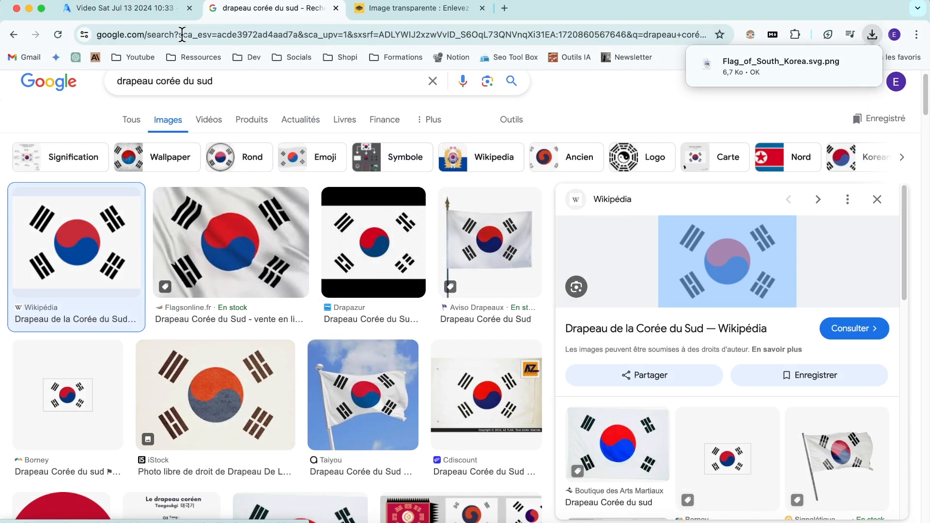
- Switch back to Auto Stud and upload the downloaded South Korean flag image as the quiz's main flag
{"action": "left_click", "coordinate": [138, 10]}
{"action": "left_click", "coordinate": [872, 35]}
{"action": "left_click_drag", "start_coordinate": [796, 87], "coordinate": [639, 159]}
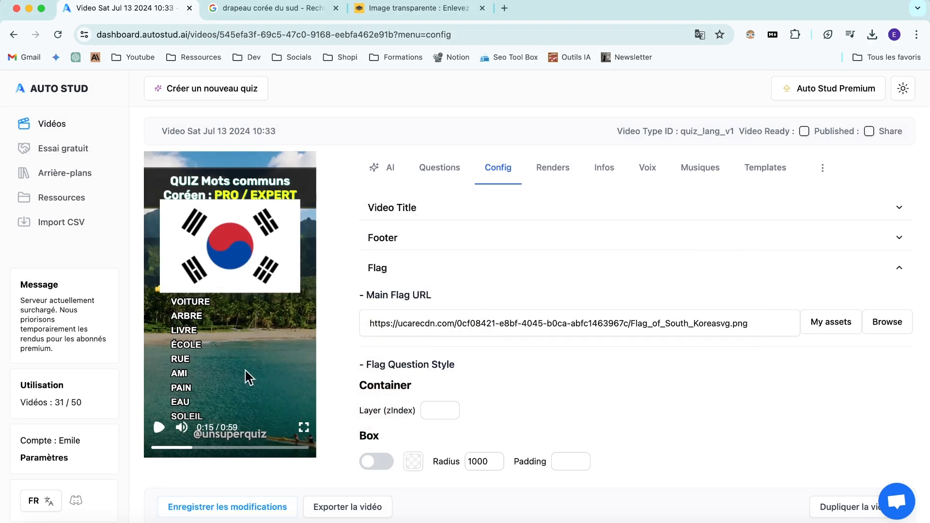
- Set the flag question width to 440 and the flag section's top position to 340
{"action": "left_click", "coordinate": [240, 381]}
{"action": "scroll", "coordinate": [702, 338], "scroll_direction": "down", "scroll_amount": 4}
{"action": "scroll", "coordinate": [705, 342], "scroll_direction": "down", "scroll_amount": 4}
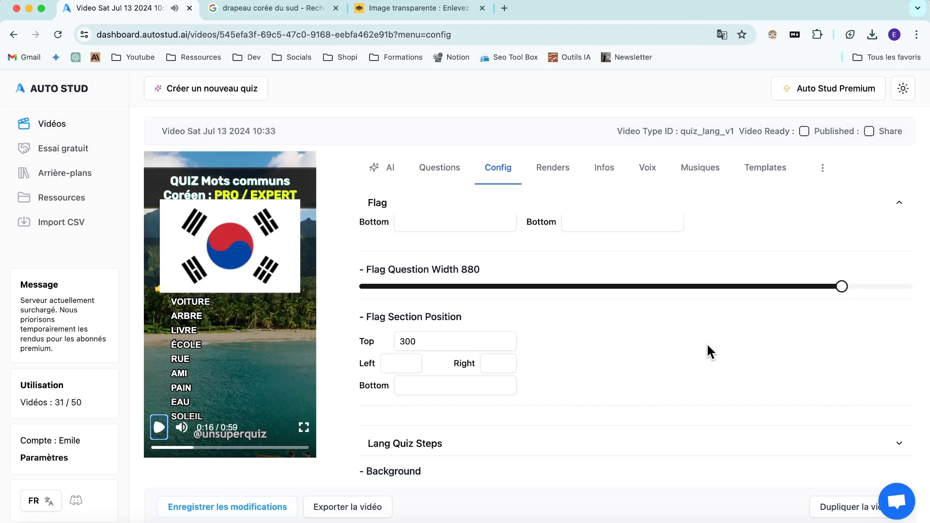
{"action": "left_click_drag", "start_coordinate": [830, 287], "coordinate": [603, 298]}
{"action": "left_click_drag", "start_coordinate": [420, 341], "coordinate": [361, 338]}
{"action": "type", "text": "340"}
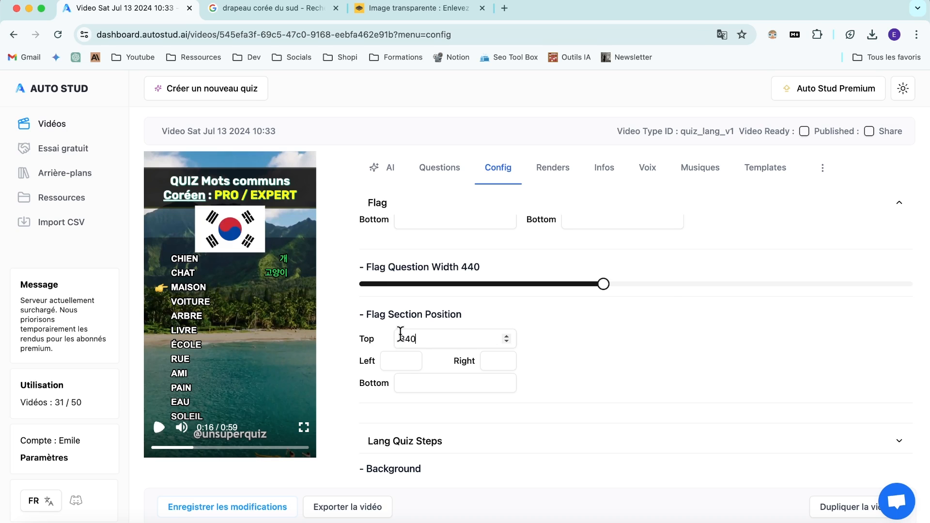
- Raise the opacity of the video title's black box colour to 99%
{"action": "scroll", "coordinate": [535, 346], "scroll_direction": "down", "scroll_amount": 3}
{"action": "left_click", "coordinate": [413, 346]}
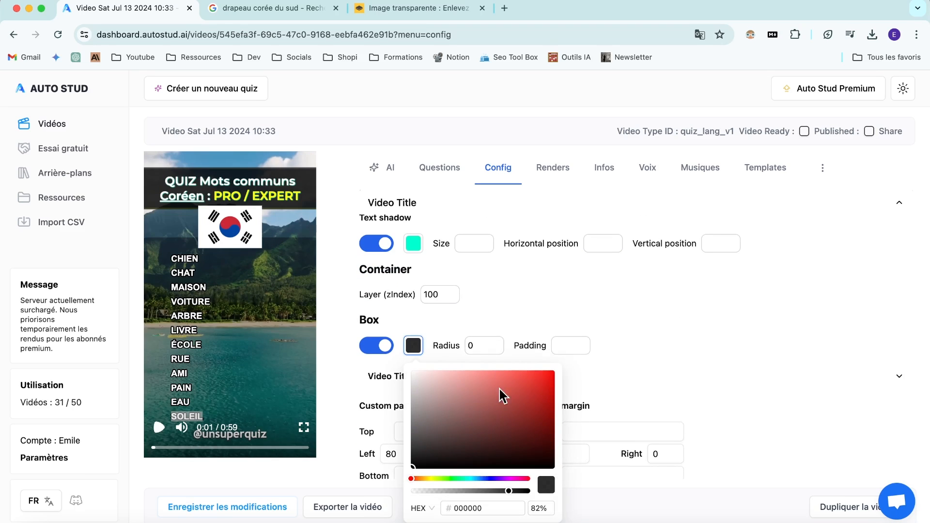
{"action": "left_click_drag", "start_coordinate": [473, 492], "coordinate": [529, 491]}
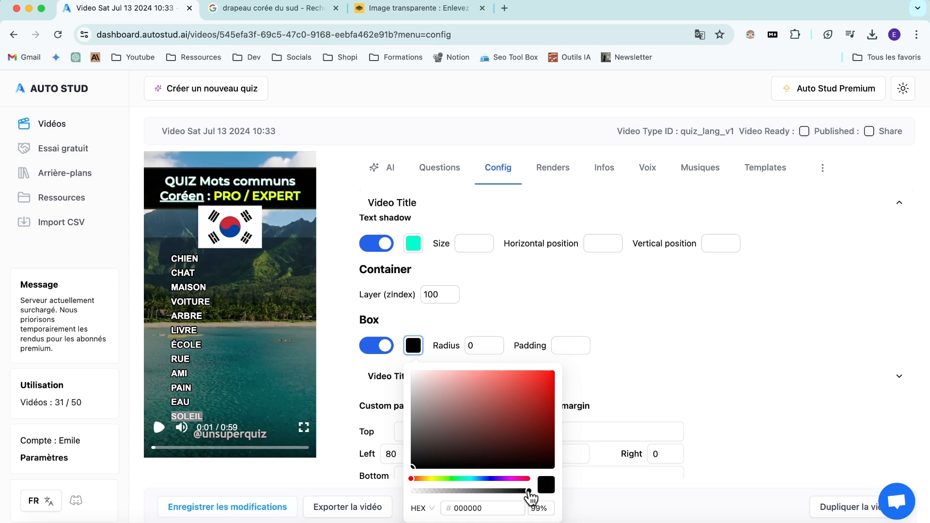
{"action": "left_click", "coordinate": [748, 312]}
{"action": "scroll", "coordinate": [760, 304], "scroll_direction": "down", "scroll_amount": 2}
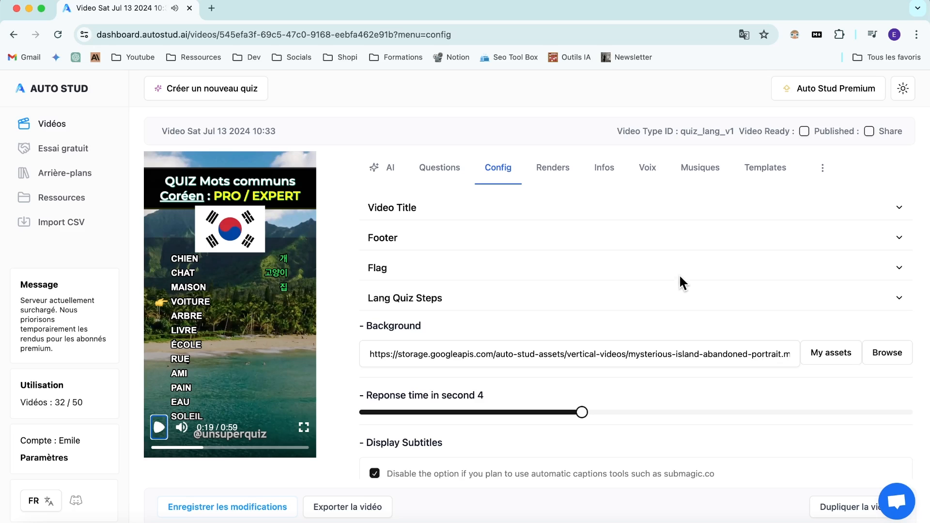
- Review the available voices for the quiz, including the currently selected voice and the Auto Stud voice list
{"action": "left_click", "coordinate": [651, 186]}
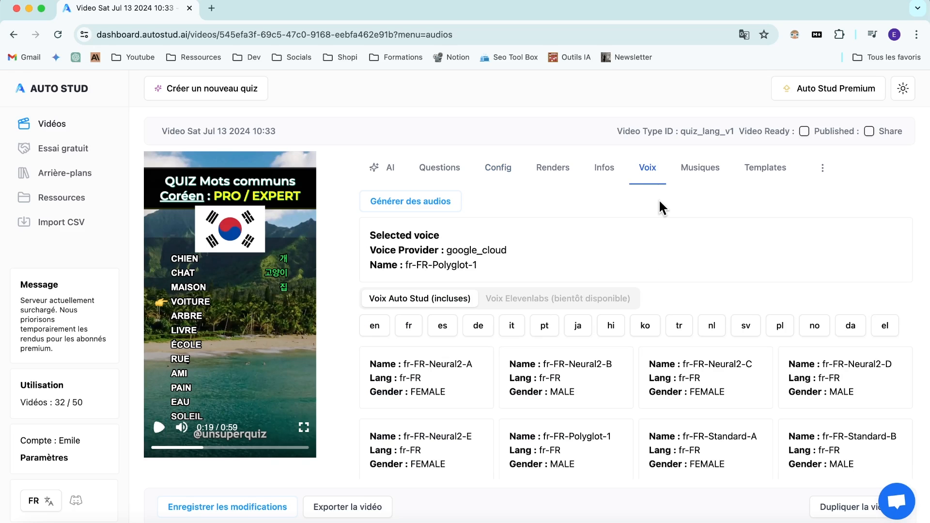
{"action": "scroll", "coordinate": [739, 290], "scroll_direction": "down", "scroll_amount": 5}
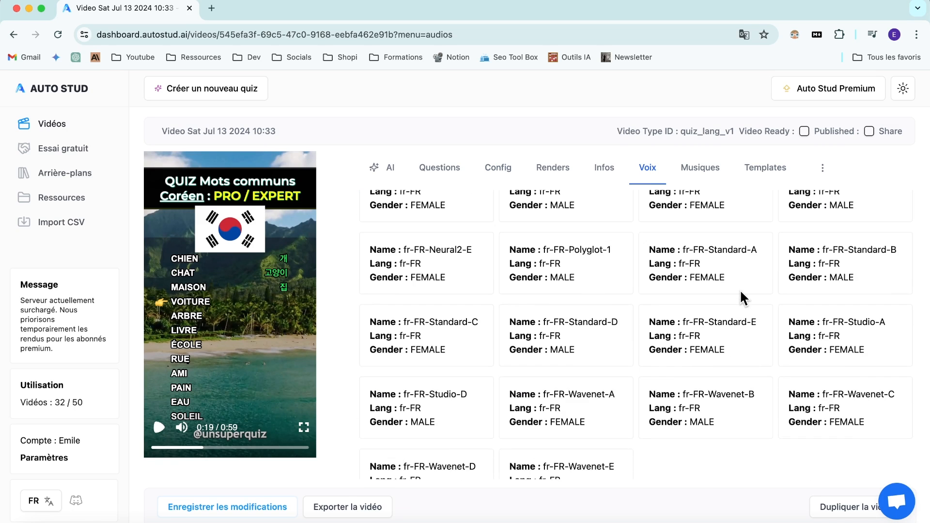
{"action": "scroll", "coordinate": [741, 298], "scroll_direction": "up", "scroll_amount": 5}
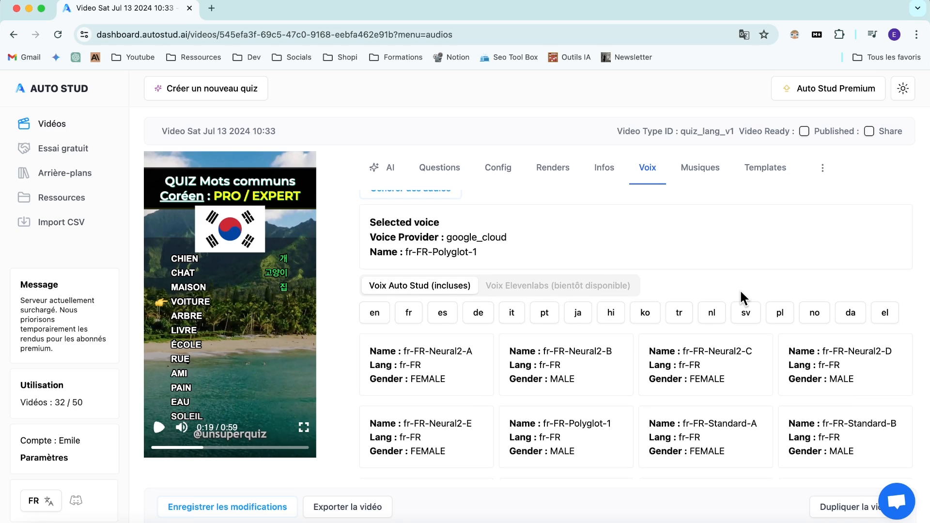
{"action": "left_click_drag", "start_coordinate": [588, 291], "coordinate": [487, 286]}
{"action": "scroll", "coordinate": [656, 262], "scroll_direction": "up", "scroll_amount": 1}
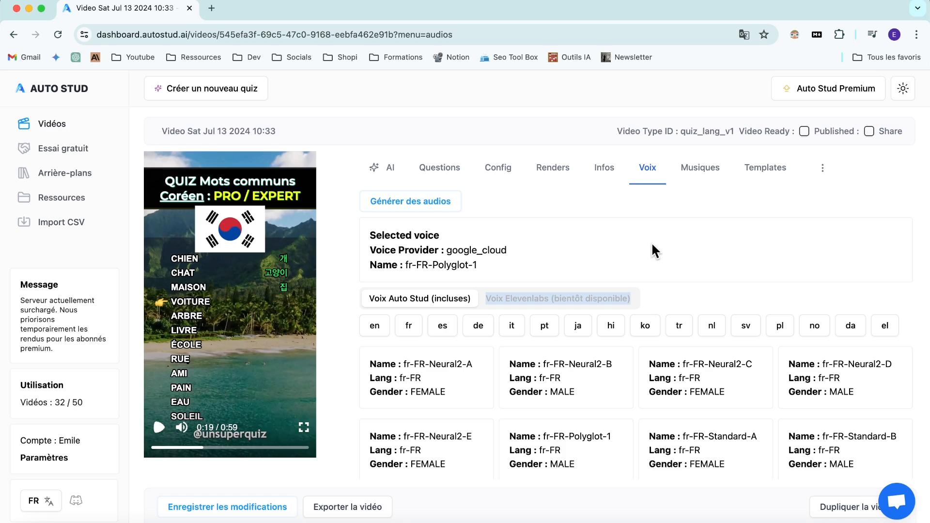
- Remove the selected background music from the Korean quiz and export the video
{"action": "left_click", "coordinate": [686, 165]}
{"action": "left_click", "coordinate": [886, 226]}
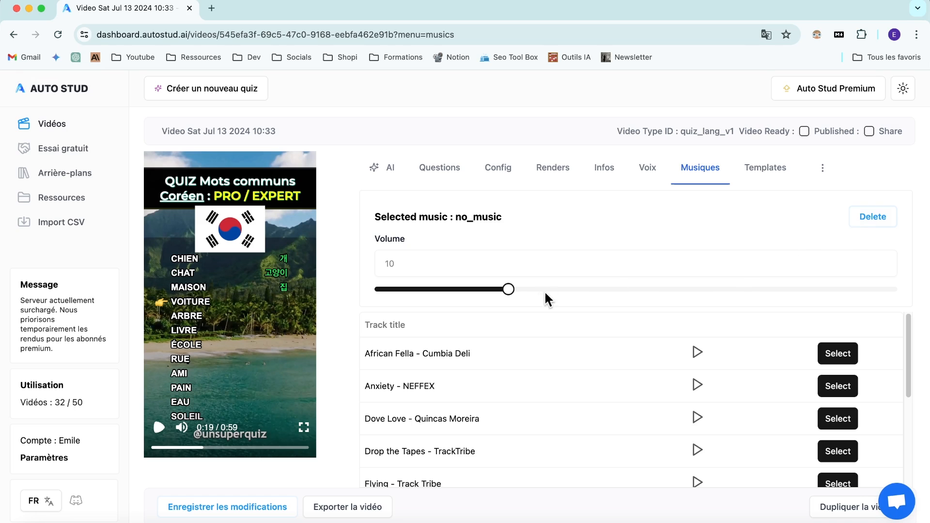
{"action": "left_click", "coordinate": [333, 506]}
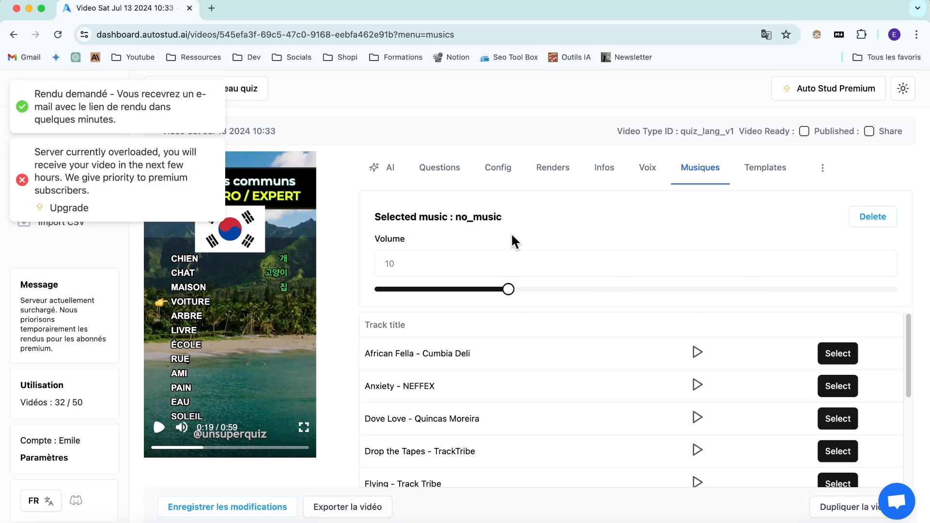
- Open the completed render from the quiz's renders list and save the video file to the Téléchargements folder
{"action": "left_click", "coordinate": [545, 176]}
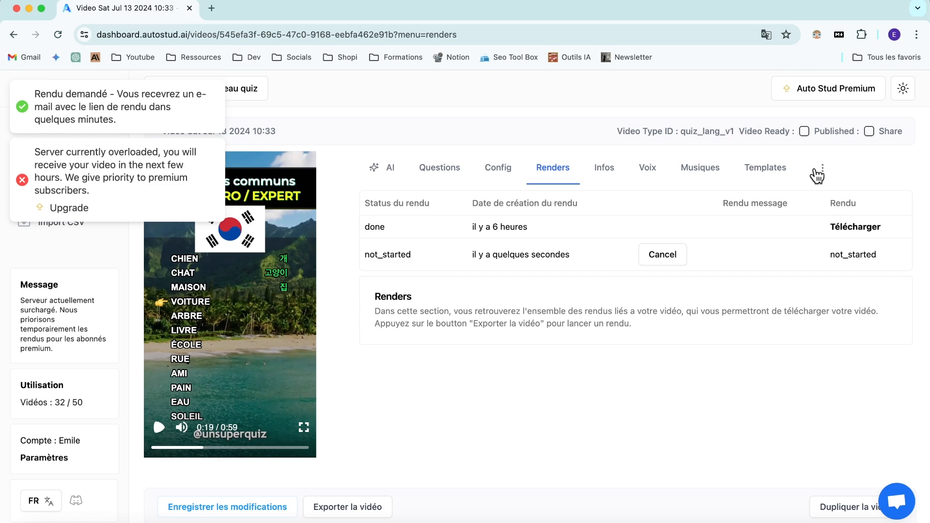
{"action": "left_click", "coordinate": [867, 228]}
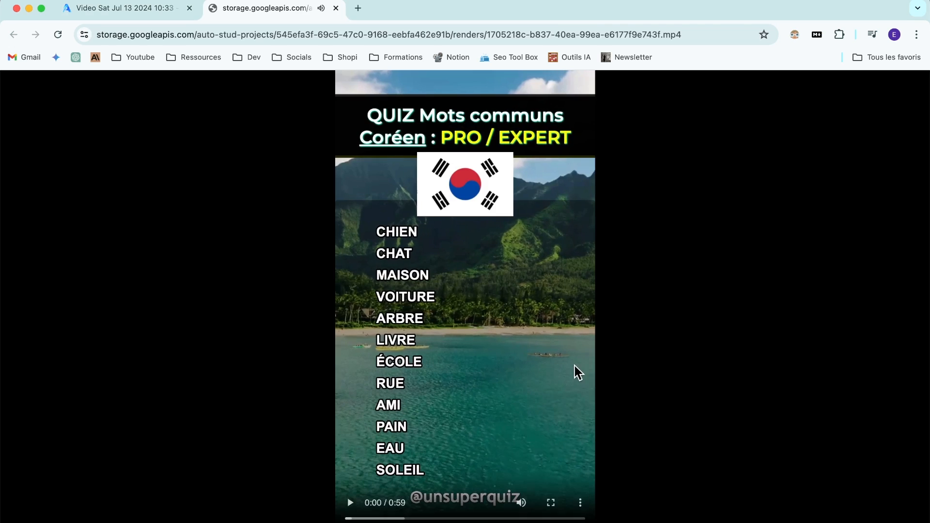
{"action": "left_click", "coordinate": [579, 502]}
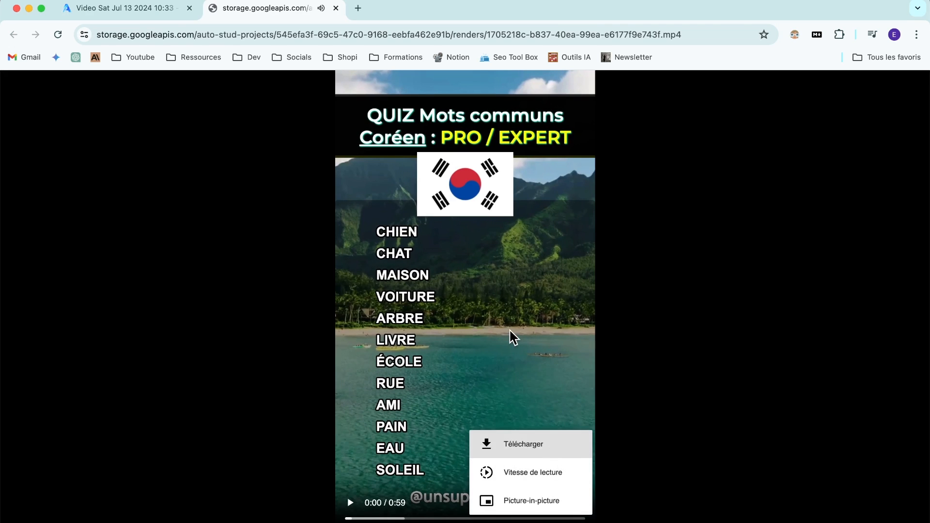
{"action": "right_click", "coordinate": [511, 329]}
{"action": "left_click", "coordinate": [627, 399]}
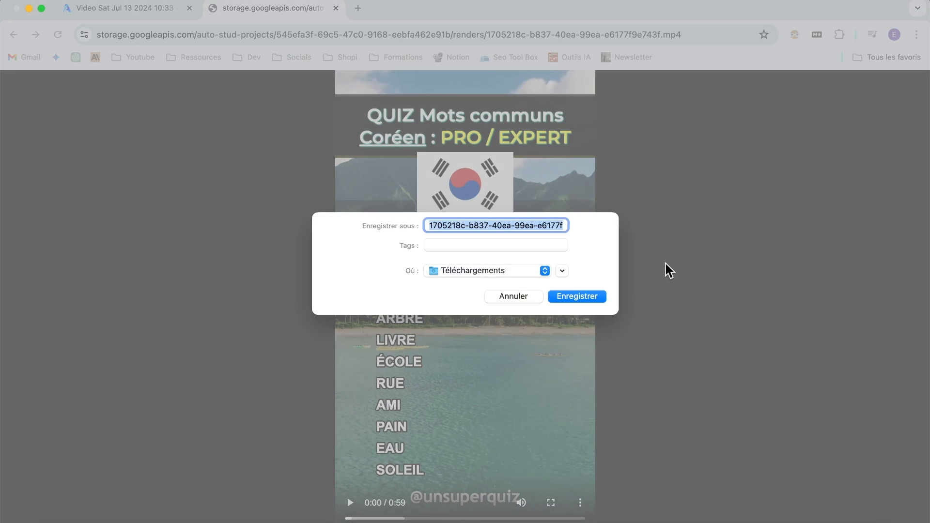
{"action": "key", "text": "Return"}
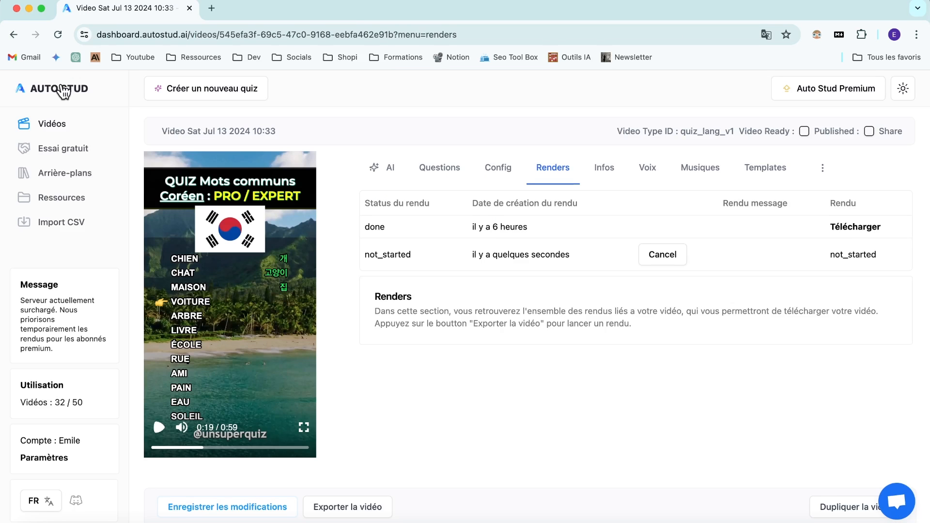
- Return to the dashboard home and look through the Quiz Multi Choices, Quiz Multi Levels and Lang Quiz templates
{"action": "left_click", "coordinate": [62, 91]}
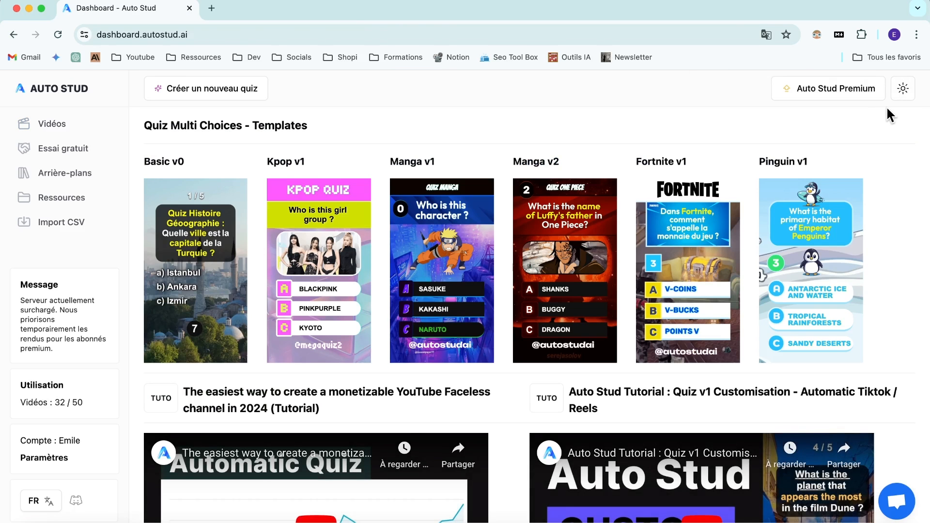
{"action": "left_click_drag", "start_coordinate": [142, 126], "coordinate": [242, 125]}
{"action": "scroll", "coordinate": [739, 320], "scroll_direction": "down", "scroll_amount": 10}
{"action": "left_click_drag", "start_coordinate": [182, 192], "coordinate": [417, 199]}
{"action": "scroll", "coordinate": [659, 242], "scroll_direction": "down", "scroll_amount": 1}
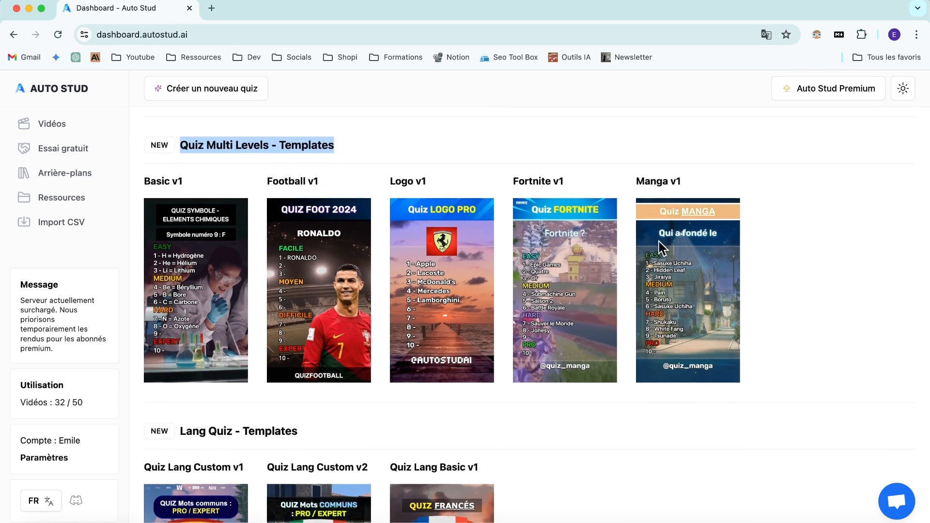
{"action": "scroll", "coordinate": [658, 241], "scroll_direction": "down", "scroll_amount": 1}
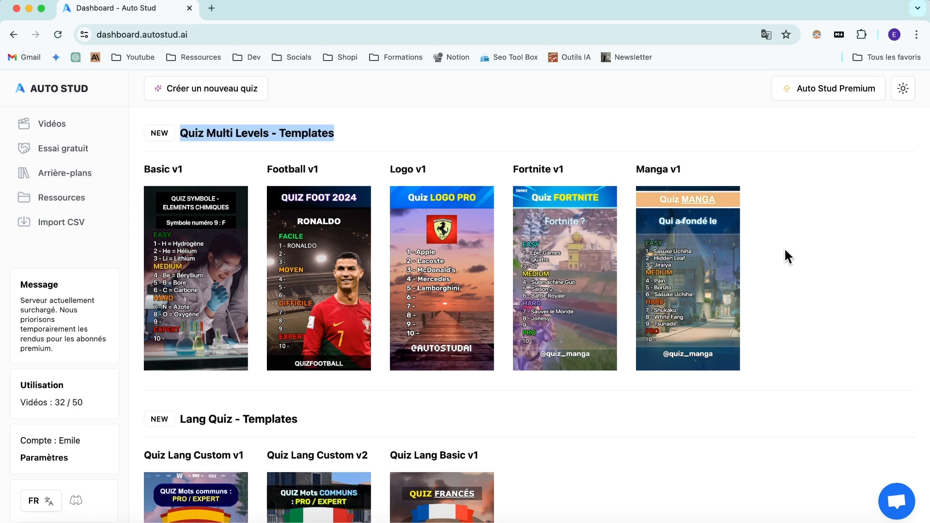
- Start a new quiz and look at the models and template list offered for the Niveaux Multiples type
{"action": "left_click", "coordinate": [245, 97]}
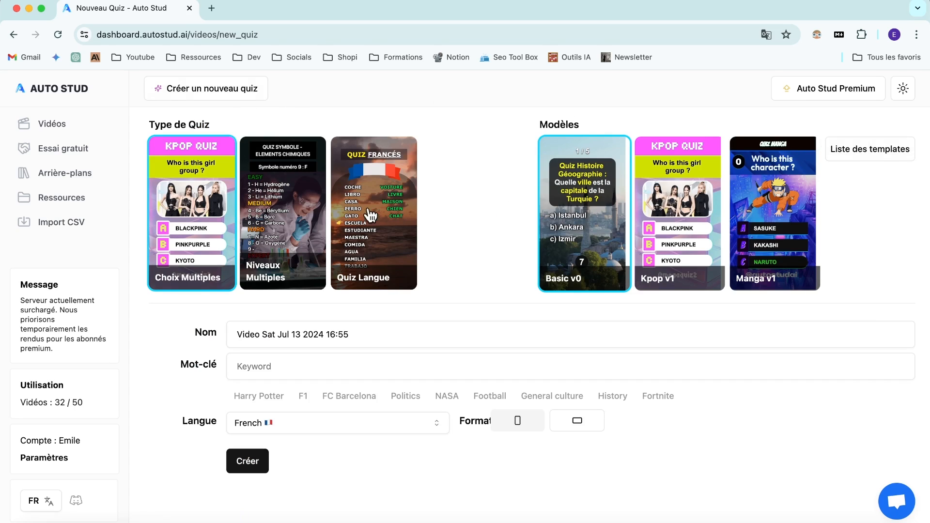
{"action": "left_click", "coordinate": [267, 221]}
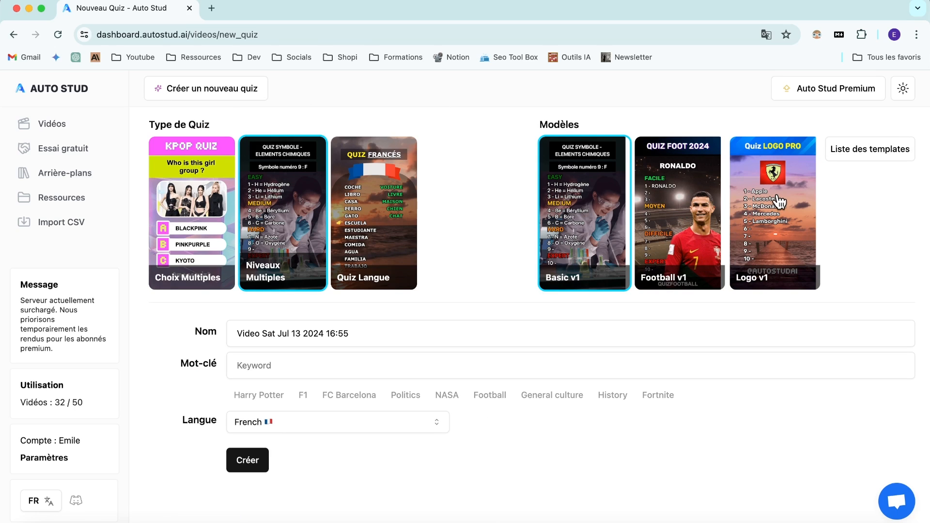
{"action": "left_click", "coordinate": [866, 156]}
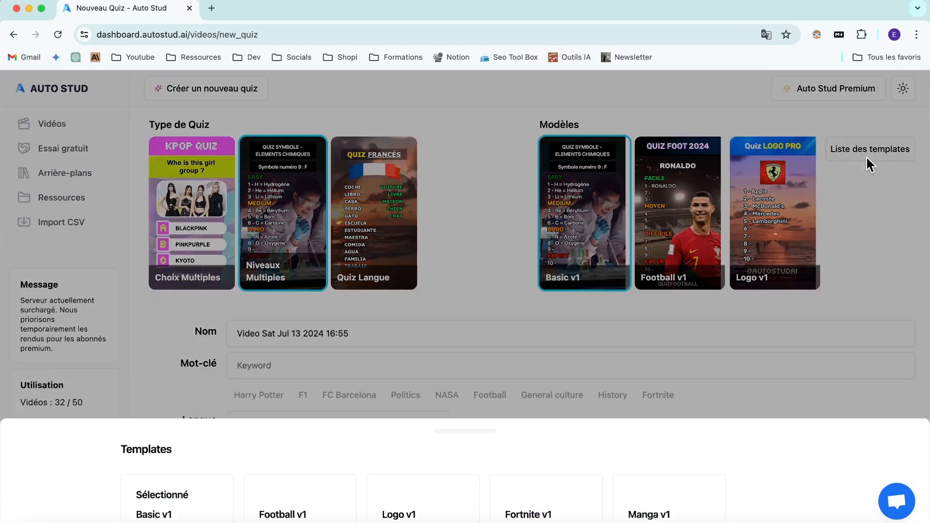
{"action": "left_click", "coordinate": [481, 216]}
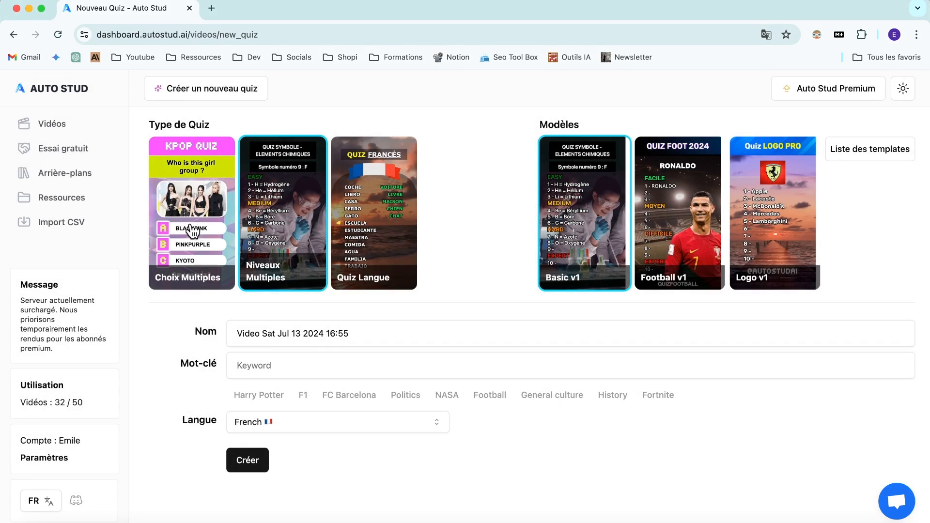
- Create a Choix Multiples quiz with the Kpop v1 model, using a keyword that begins with "Devine", and start its preview
{"action": "left_click", "coordinate": [192, 231]}
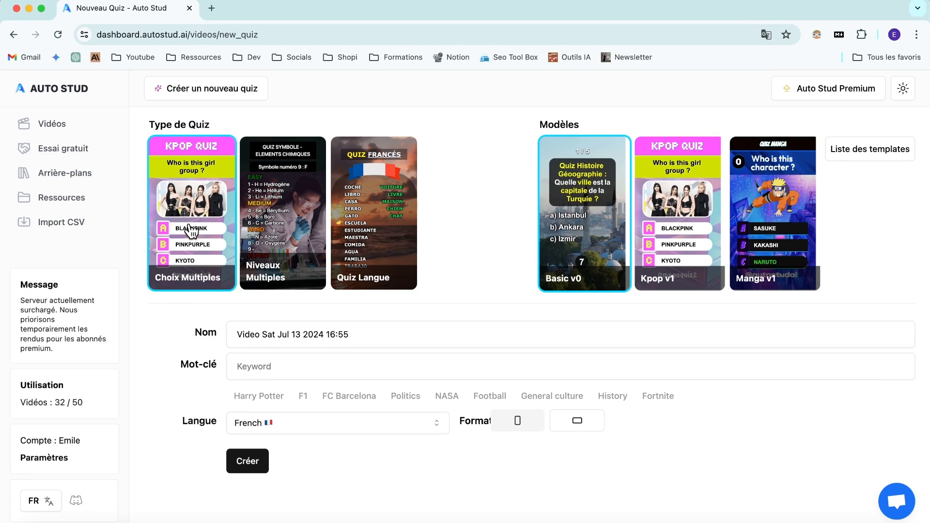
{"action": "left_click", "coordinate": [692, 169]}
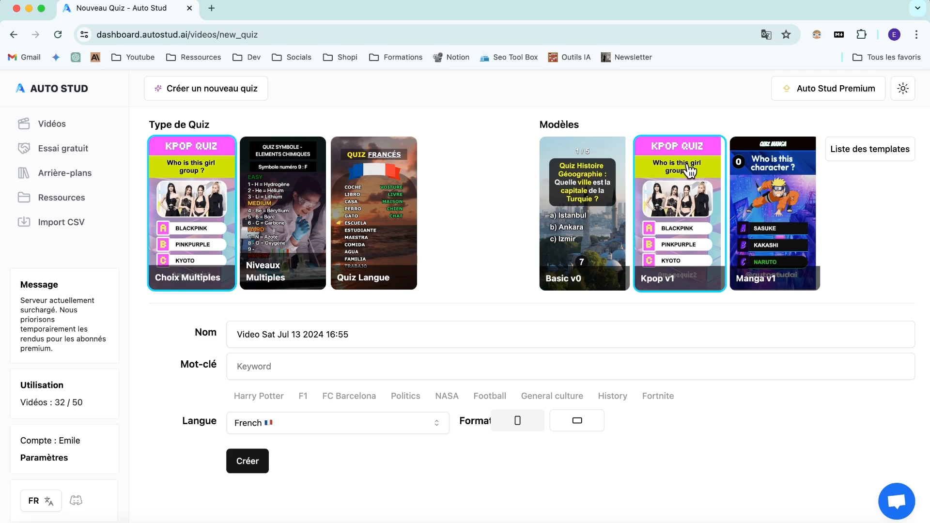
{"action": "left_click", "coordinate": [310, 368]}
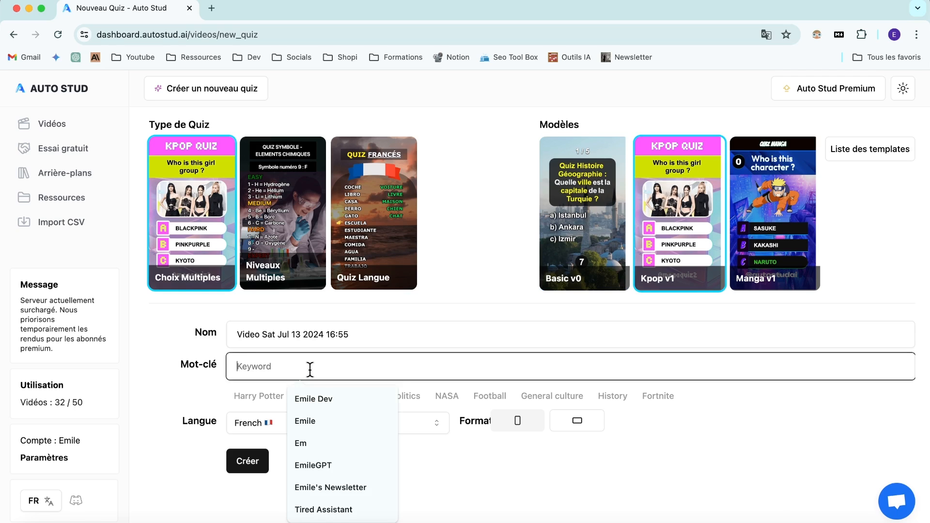
{"action": "type", "text": "Devine"}
{"action": "left_click", "coordinate": [333, 395]}
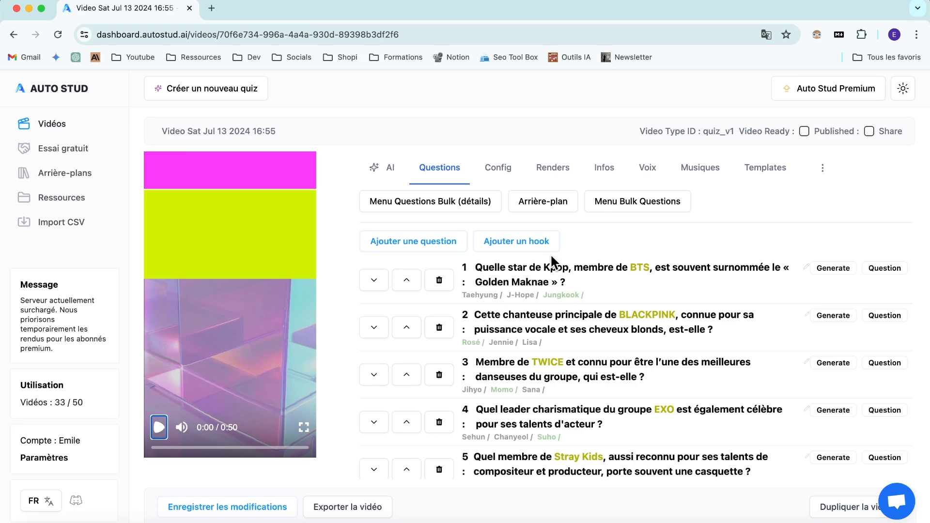
{"action": "left_click", "coordinate": [304, 309]}
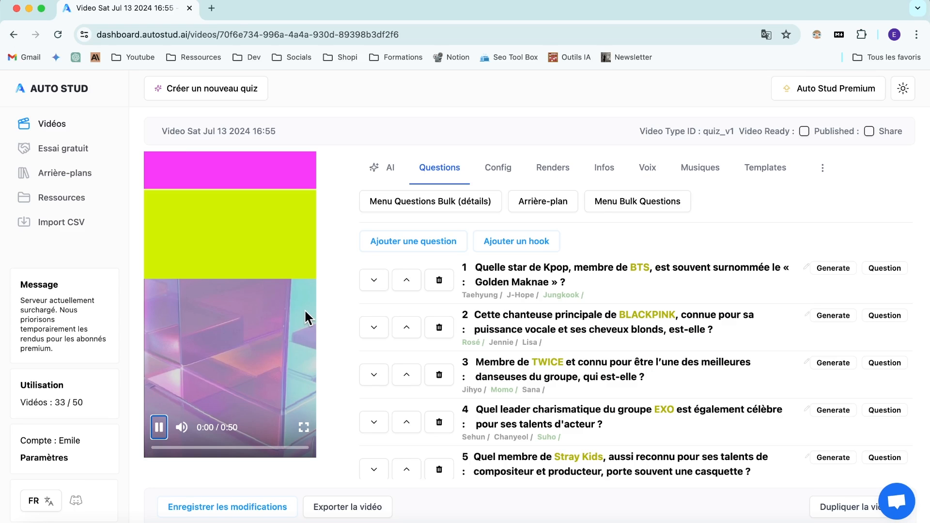
- Add a hook to the Kpop quiz with the text "Connaissez bien la KPOP ? Testez vos connaissances !"
{"action": "left_click", "coordinate": [556, 242]}
{"action": "left_click", "coordinate": [616, 277]}
{"action": "triple_click", "coordinate": [624, 399]}
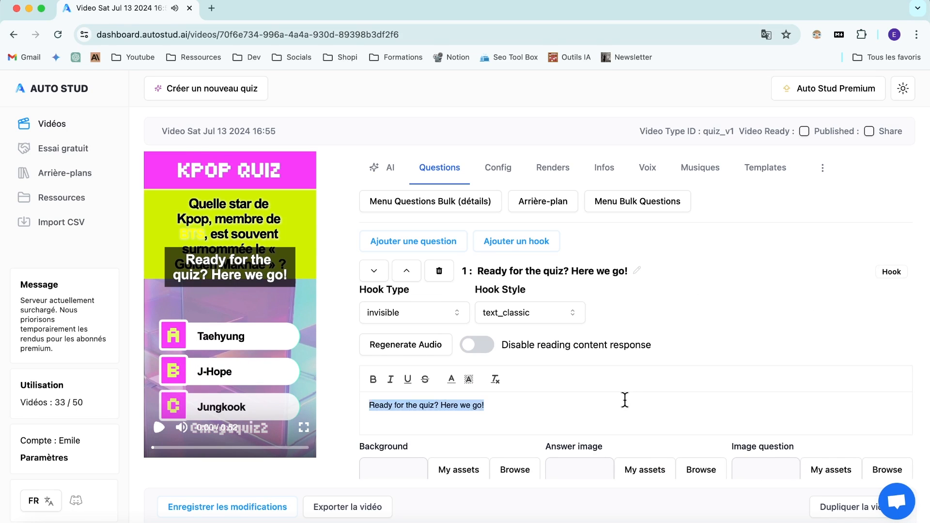
{"action": "type", "text": "Connaissez bien la KPOP ? Testez vos connaissances !"}
- Set the hook's style to unset, save the changes and play the video preview
{"action": "left_click", "coordinate": [555, 320]}
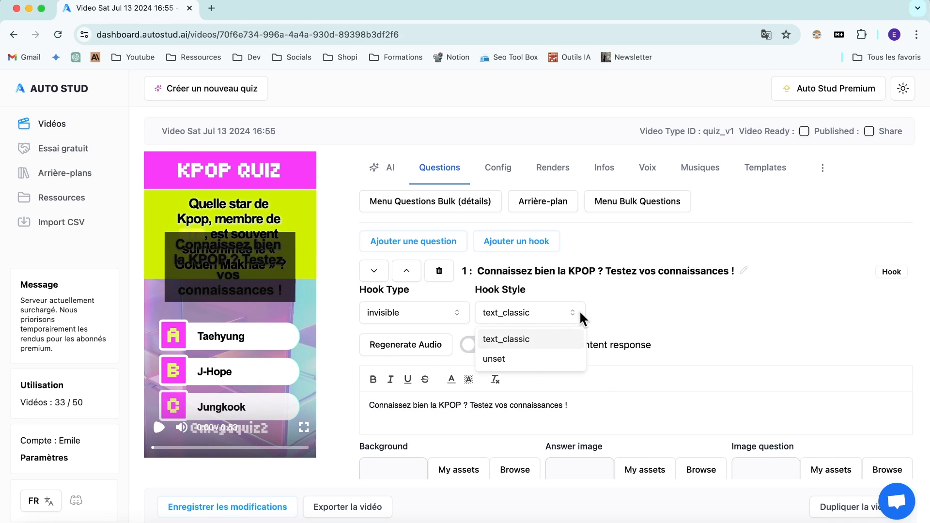
{"action": "left_click", "coordinate": [524, 356]}
{"action": "left_click", "coordinate": [237, 504]}
{"action": "left_click", "coordinate": [158, 440]}
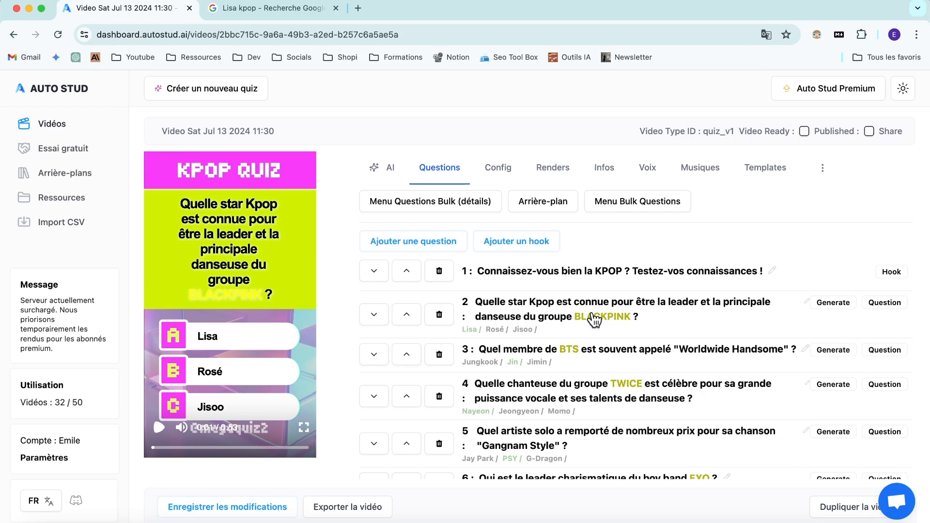
- Open the question image picker for the BLACKPINK question, and download the K-Sélection image of Lisa from the Google Images results
{"action": "left_click", "coordinate": [595, 320]}
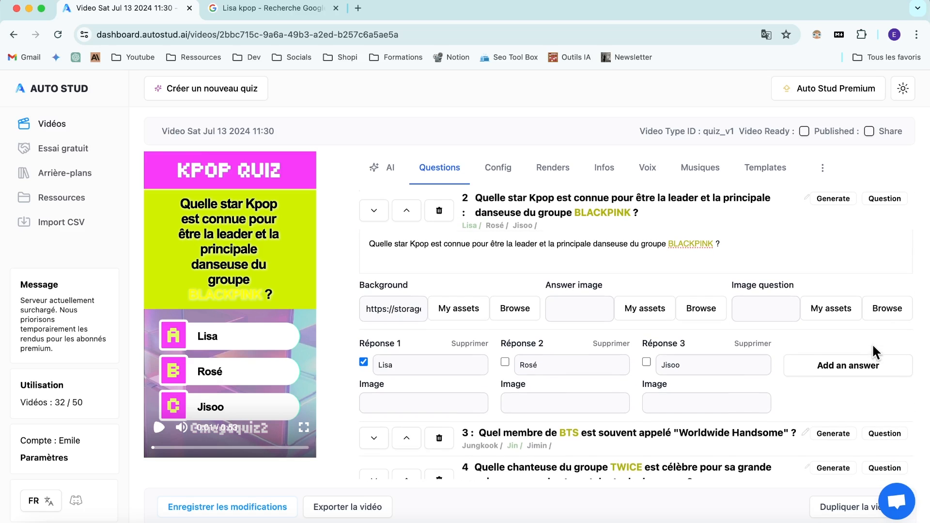
{"action": "left_click", "coordinate": [832, 322]}
{"action": "left_click", "coordinate": [285, 11]}
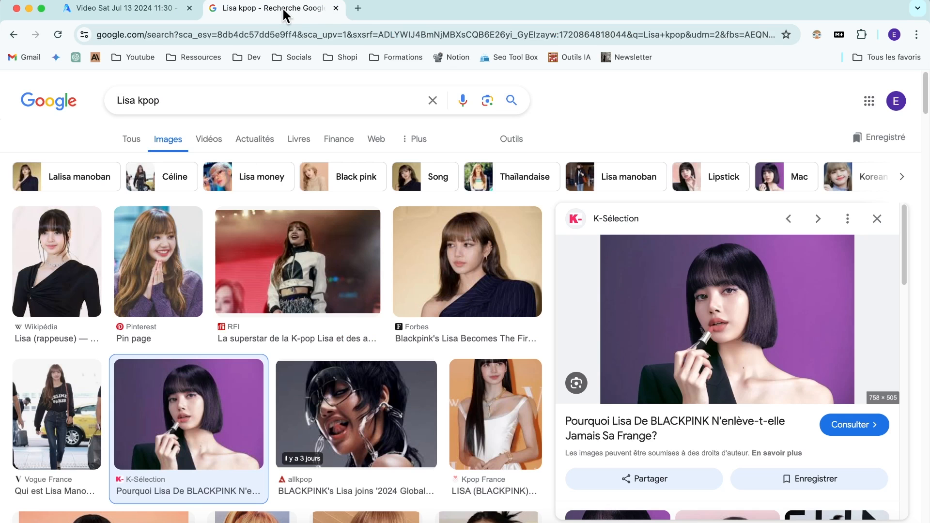
{"action": "right_click", "coordinate": [769, 278]}
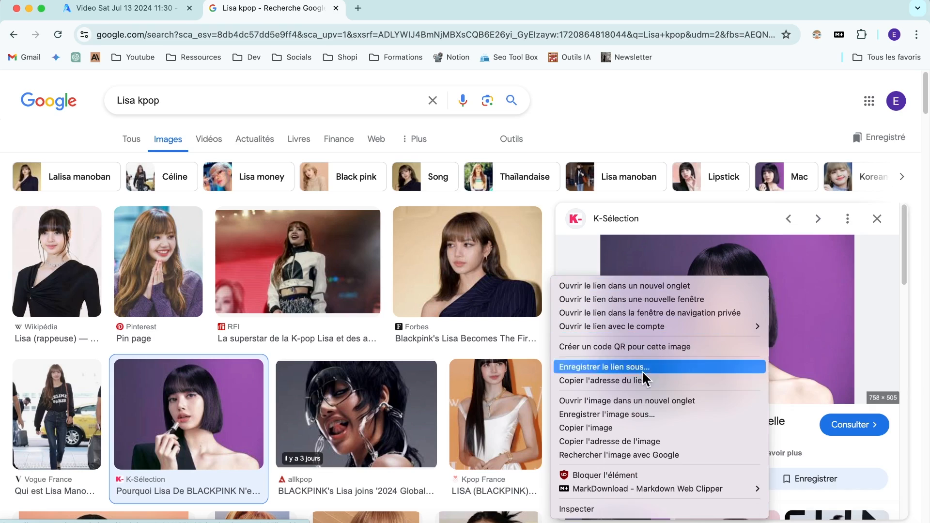
{"action": "left_click", "coordinate": [608, 414]}
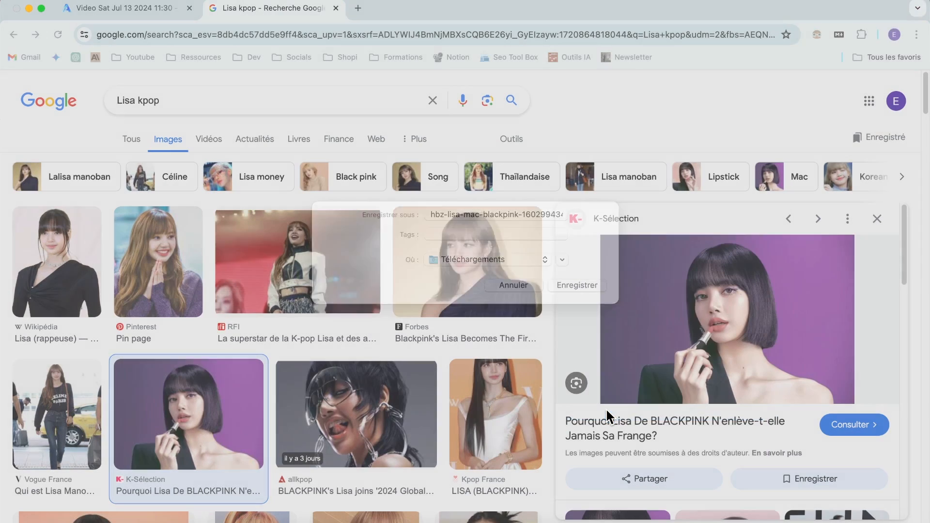
{"action": "key", "text": "Return"}
- Switch back to Auto Stud, upload the downloaded Lisa picture as the BLACKPINK question's image, and play the preview briefly
{"action": "left_click", "coordinate": [160, 11]}
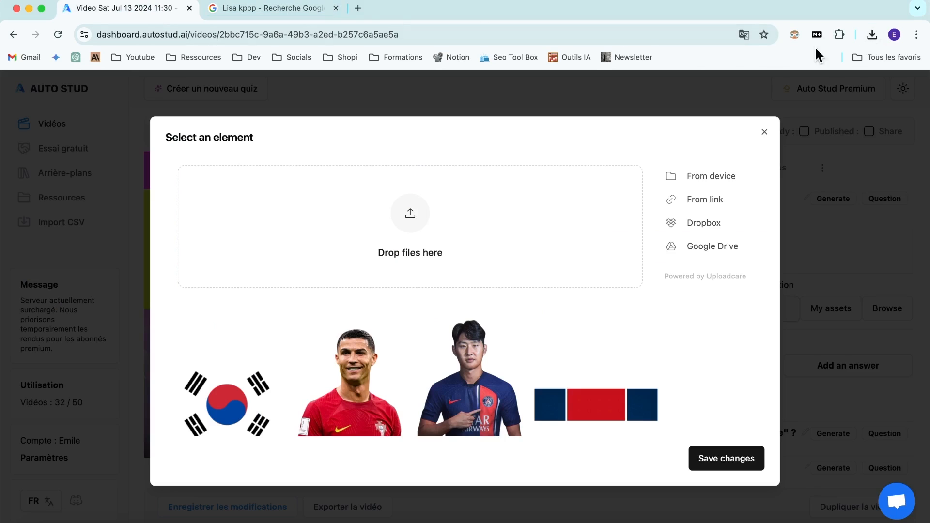
{"action": "left_click", "coordinate": [872, 34]}
{"action": "left_click_drag", "start_coordinate": [772, 96], "coordinate": [465, 228]}
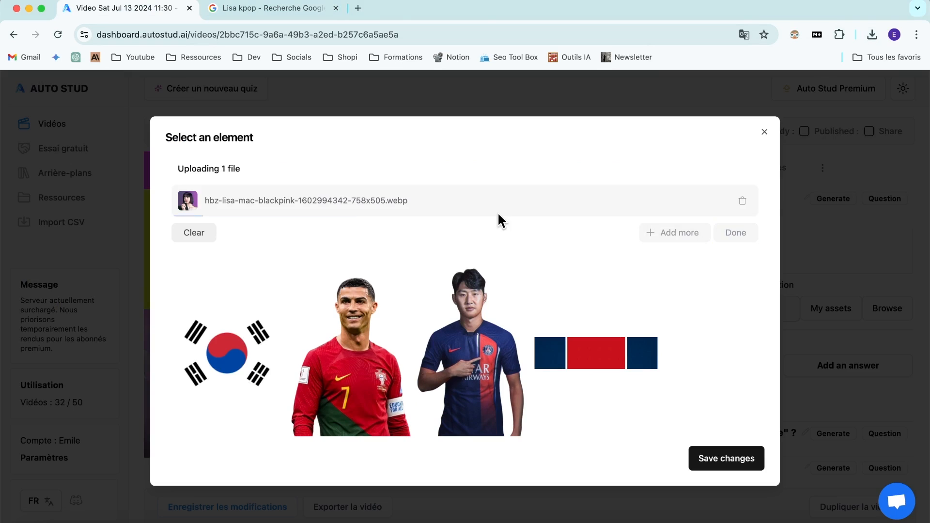
{"action": "left_click", "coordinate": [232, 373]}
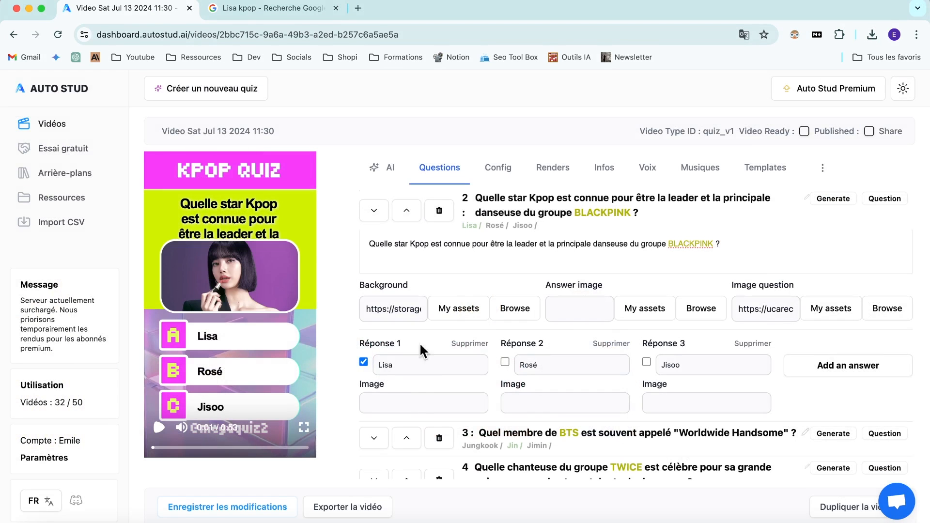
{"action": "left_click", "coordinate": [159, 427]}
{"action": "left_click", "coordinate": [159, 428]}
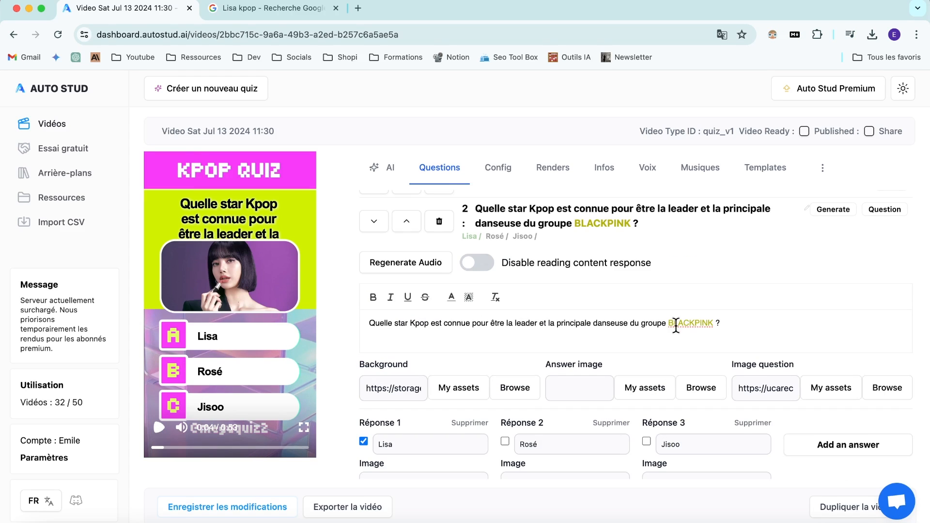
- Replace the BLACKPINK question's text with "Qui est cette de star Kpop ? (principale danseuse du groupe BLACKPINK)" and play the preview
{"action": "key", "text": "super+a"}
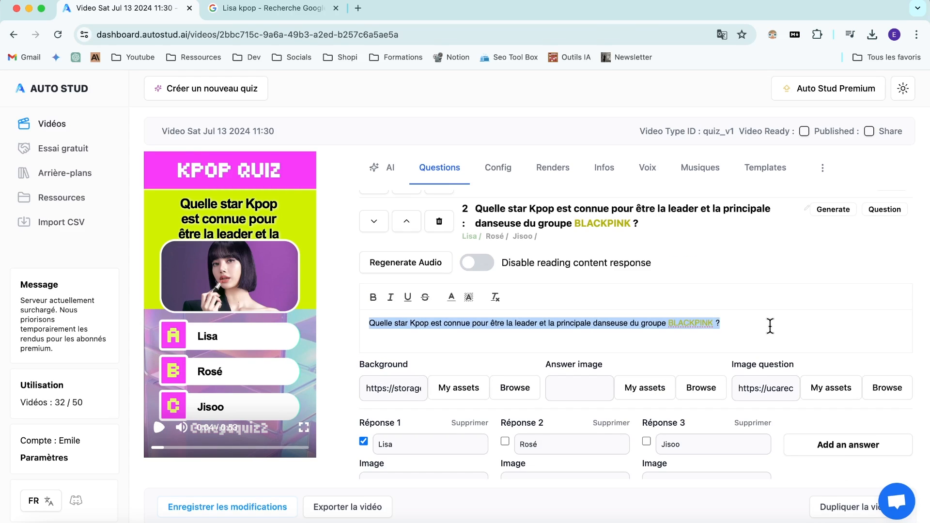
{"action": "type", "text": "Qui est cette de star Kpop ?  (principale danseuse du groupe BLACKPINK)"}
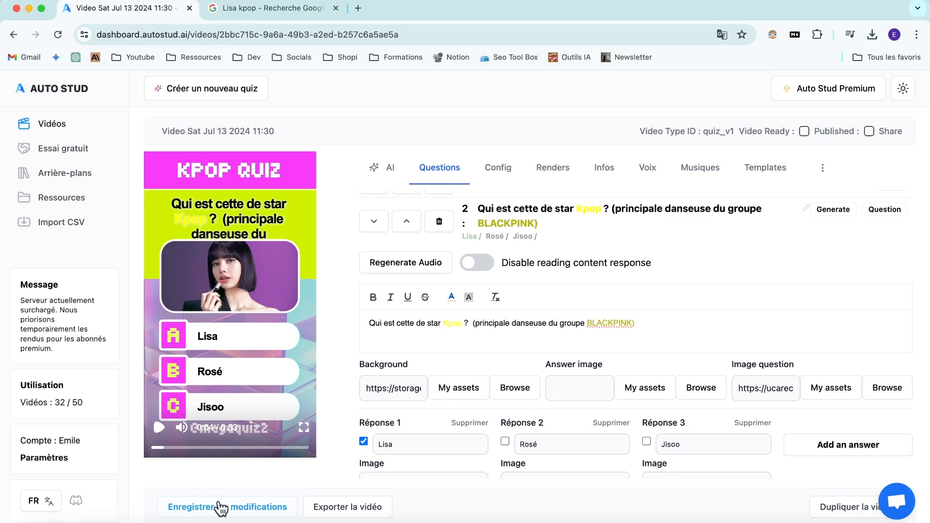
{"action": "key", "text": "space"}
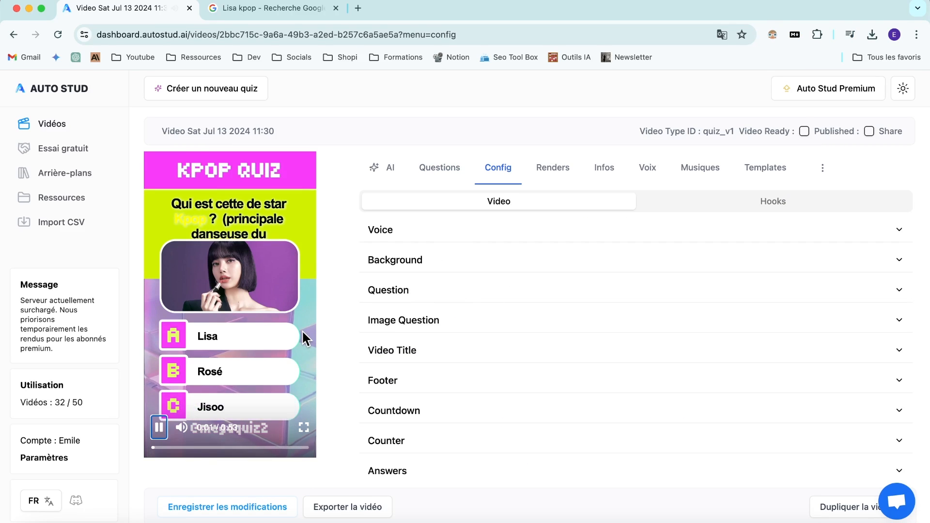
- In the video configuration, set the Image Question height to 300 and its top position to 690
{"action": "left_click", "coordinate": [386, 326]}
{"action": "scroll", "coordinate": [597, 319], "scroll_direction": "down", "scroll_amount": 10}
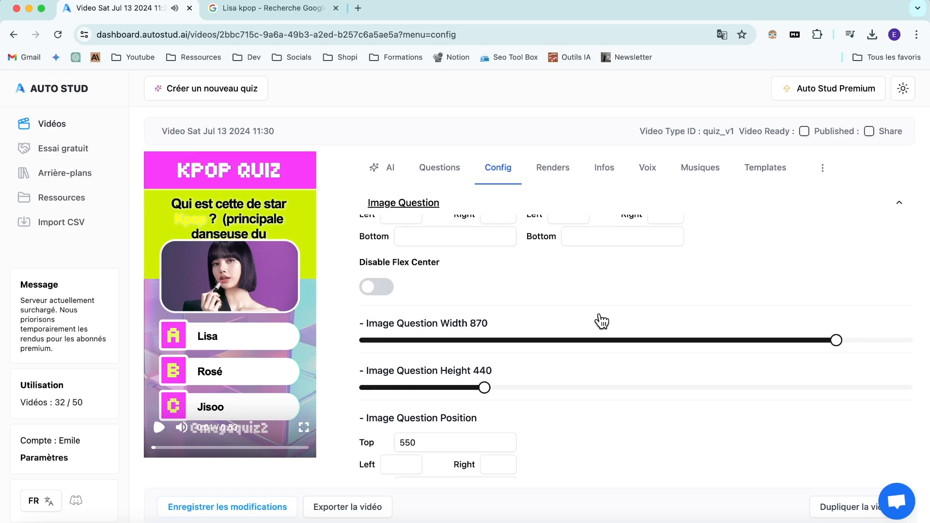
{"action": "left_click_drag", "start_coordinate": [484, 368], "coordinate": [443, 371]}
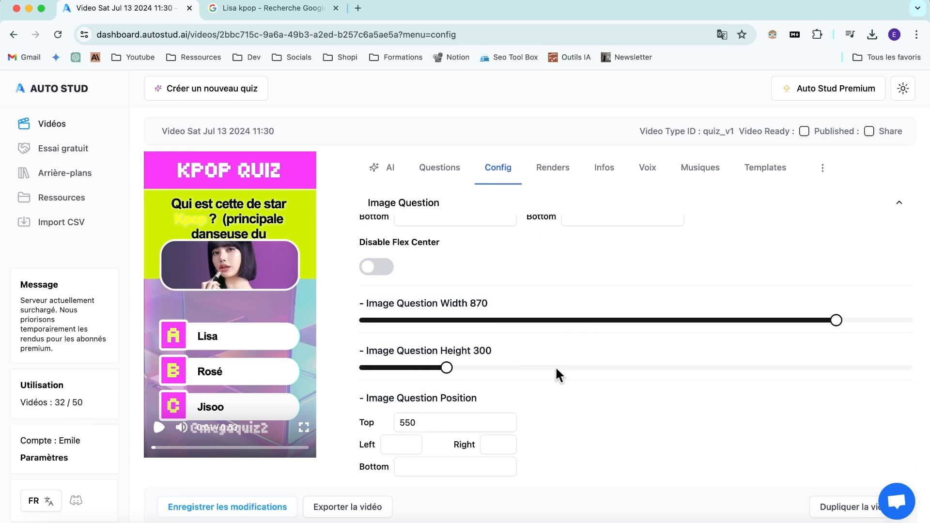
{"action": "scroll", "coordinate": [555, 365], "scroll_direction": "down", "scroll_amount": 3}
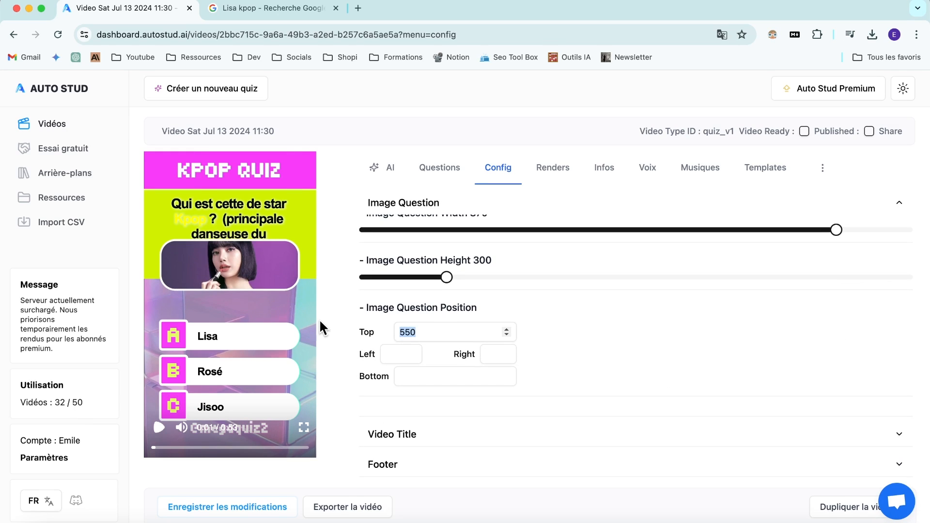
{"action": "type", "text": "650"}
{"action": "key", "text": "BackSpace"}
{"action": "key", "text": "BackSpace"}
{"action": "type", "text": "80"}
{"action": "key", "text": "BackSpace"}
{"action": "key", "text": "BackSpace"}
{"action": "type", "text": "90"}
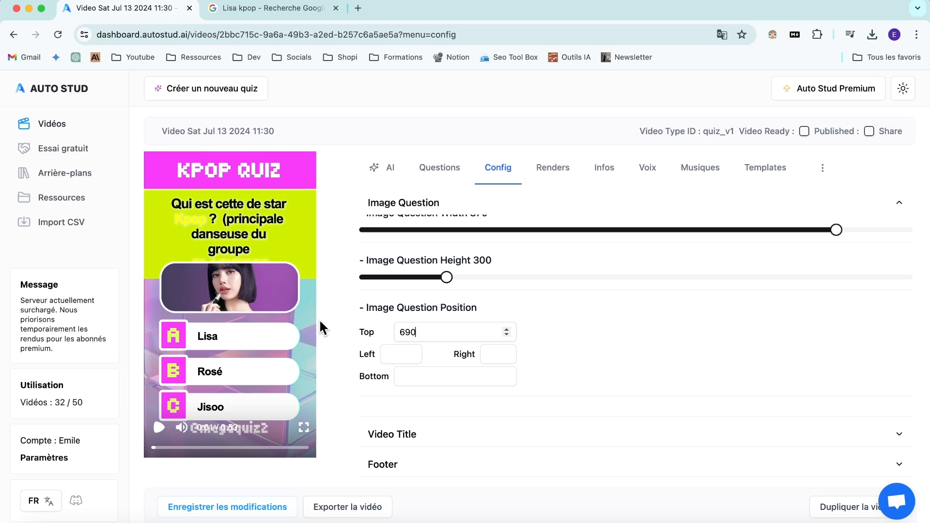
- Close the Image Question settings and reduce the text size in the Question settings
{"action": "scroll", "coordinate": [635, 338], "scroll_direction": "up", "scroll_amount": 1}
{"action": "left_click", "coordinate": [504, 208]}
{"action": "scroll", "coordinate": [613, 300], "scroll_direction": "up", "scroll_amount": 1}
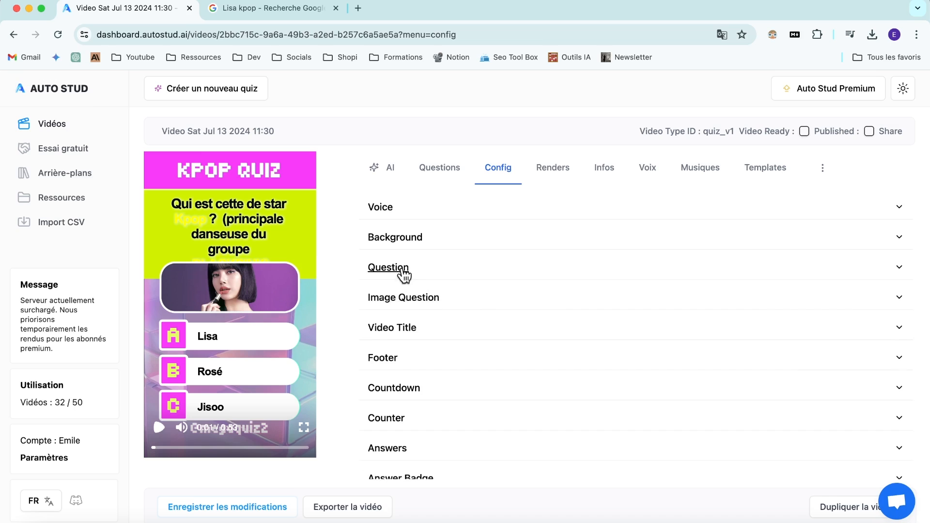
{"action": "left_click", "coordinate": [402, 273]}
{"action": "scroll", "coordinate": [634, 394], "scroll_direction": "down", "scroll_amount": 5}
{"action": "left_click_drag", "start_coordinate": [667, 347], "coordinate": [629, 348]}
- Set the question text's letter spacing to -3 and its line height to 1
{"action": "scroll", "coordinate": [693, 313], "scroll_direction": "up", "scroll_amount": 10}
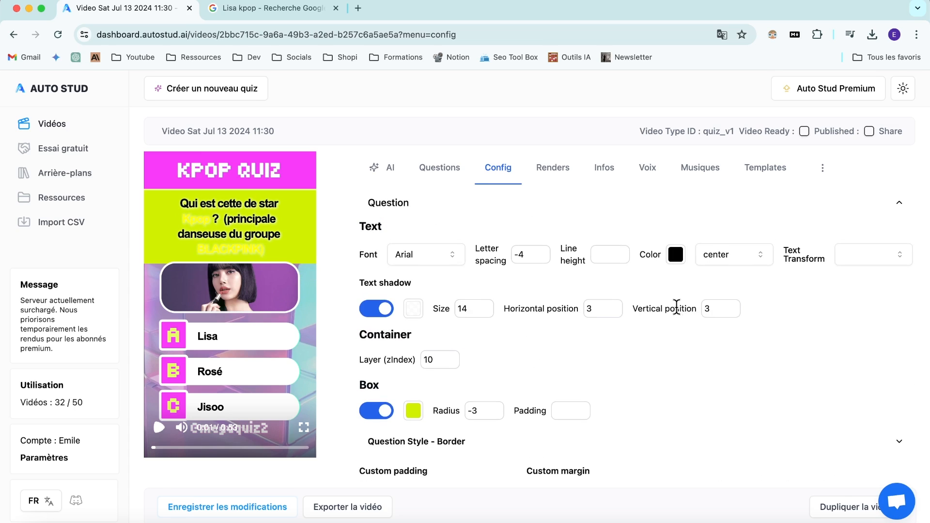
{"action": "scroll", "coordinate": [677, 308], "scroll_direction": "up", "scroll_amount": 1}
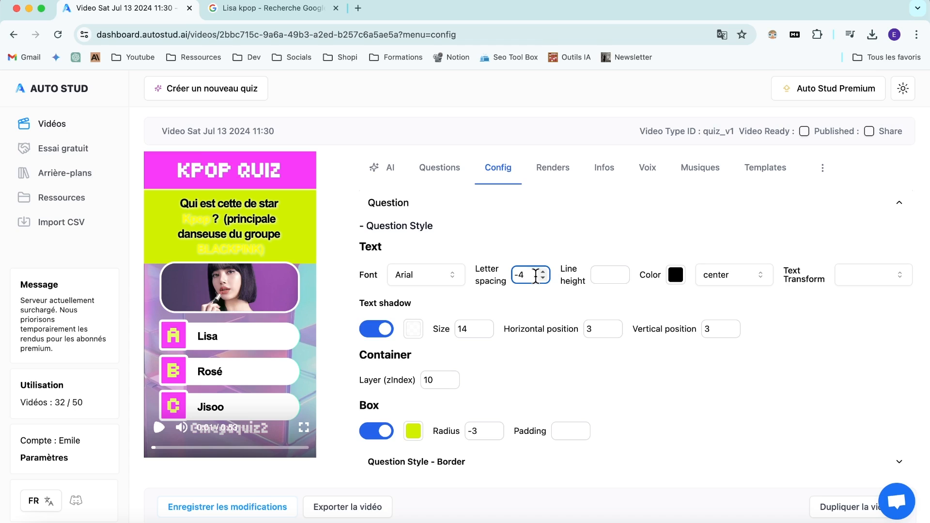
{"action": "key", "text": "Up"}
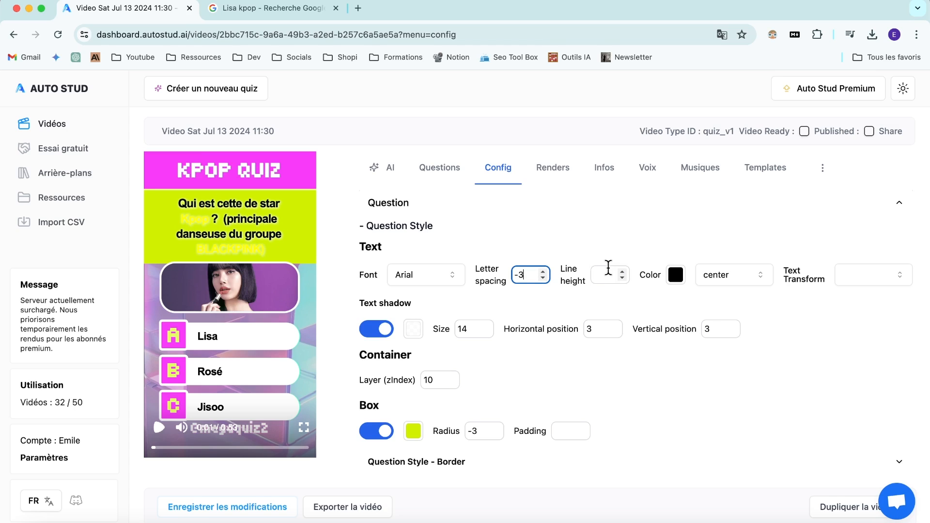
{"action": "left_click", "coordinate": [608, 269]}
{"action": "type", "text": "1"}
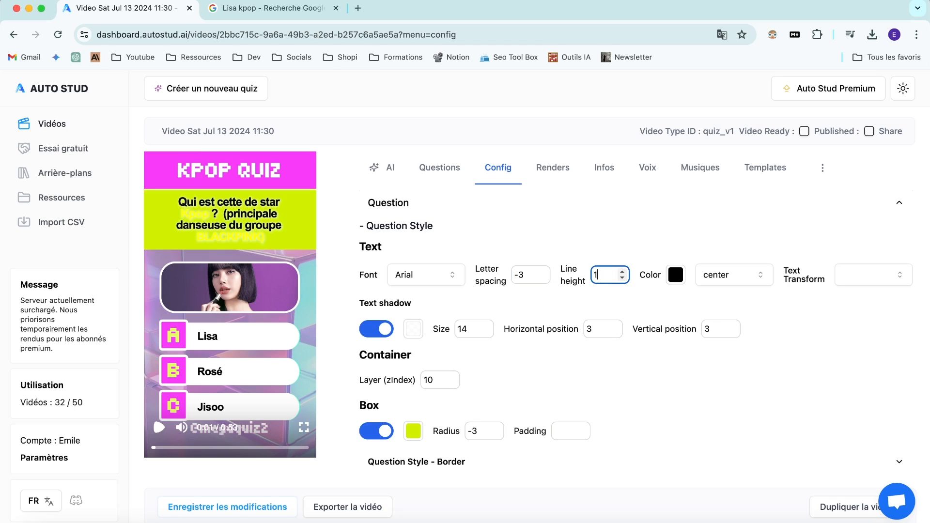
- Set the question's left and right custom padding to 100 and increase its text size
{"action": "scroll", "coordinate": [652, 376], "scroll_direction": "down", "scroll_amount": 11}
{"action": "left_click_drag", "start_coordinate": [625, 449], "coordinate": [651, 449]}
{"action": "type", "text": "100"}
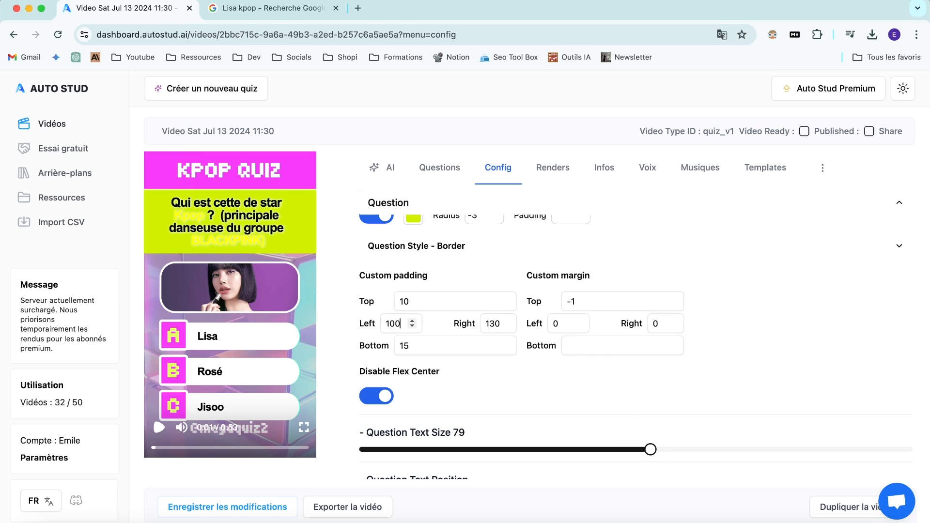
{"action": "type", "text": "100"}
{"action": "left_click_drag", "start_coordinate": [650, 450], "coordinate": [677, 449]}
{"action": "scroll", "coordinate": [755, 327], "scroll_direction": "up", "scroll_amount": 5}
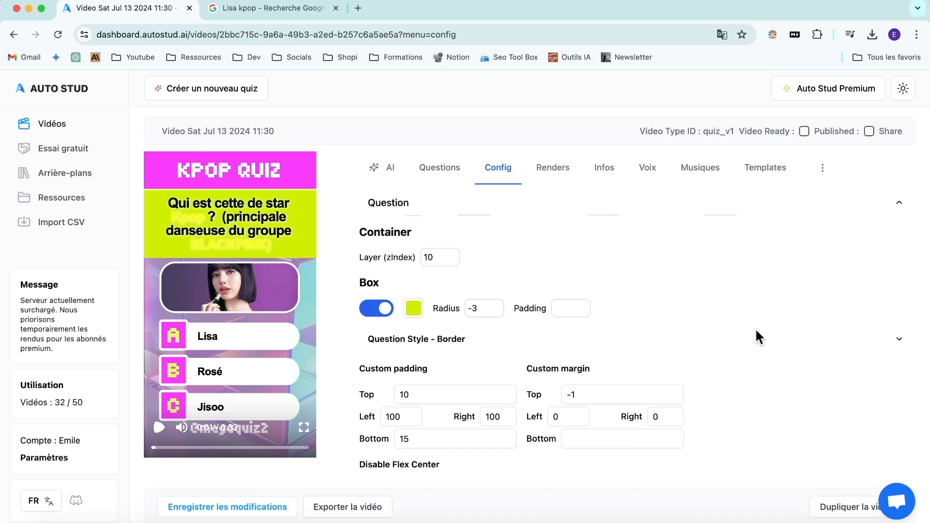
{"action": "left_click", "coordinate": [377, 205]}
- Reopen question 2 and change the text colour of the highlighted words Kpop and BLACKPINK
{"action": "left_click", "coordinate": [440, 167]}
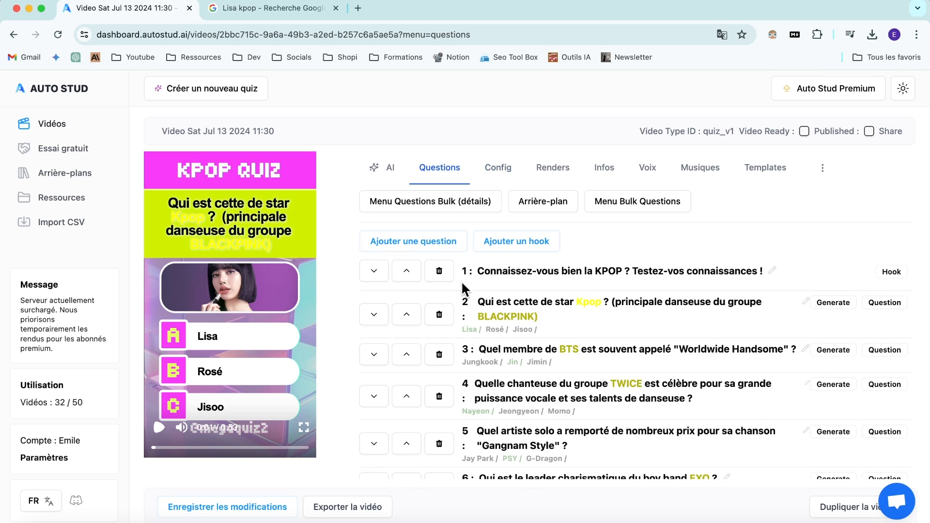
{"action": "left_click", "coordinate": [515, 308]}
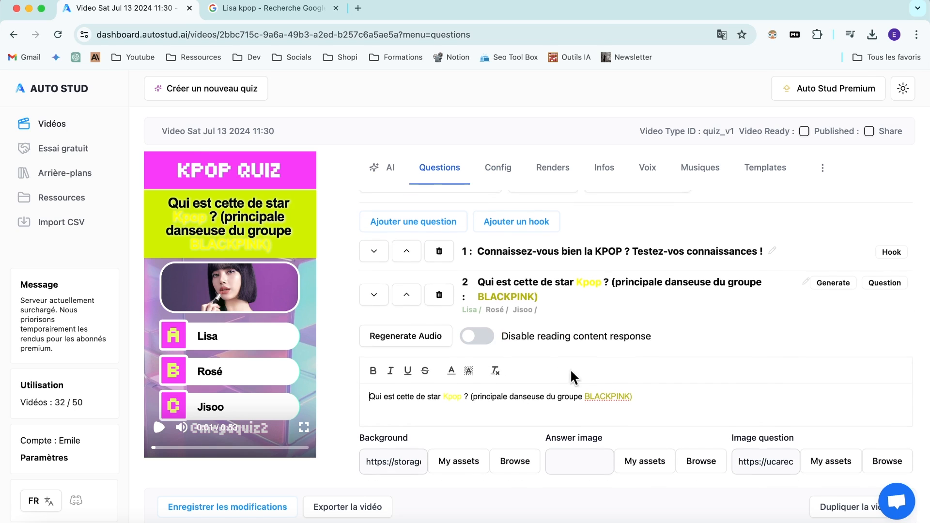
{"action": "left_click", "coordinate": [448, 370]}
{"action": "left_click", "coordinate": [525, 384]}
{"action": "double_click", "coordinate": [594, 395]}
{"action": "left_click", "coordinate": [451, 369]}
{"action": "left_click", "coordinate": [537, 383]}
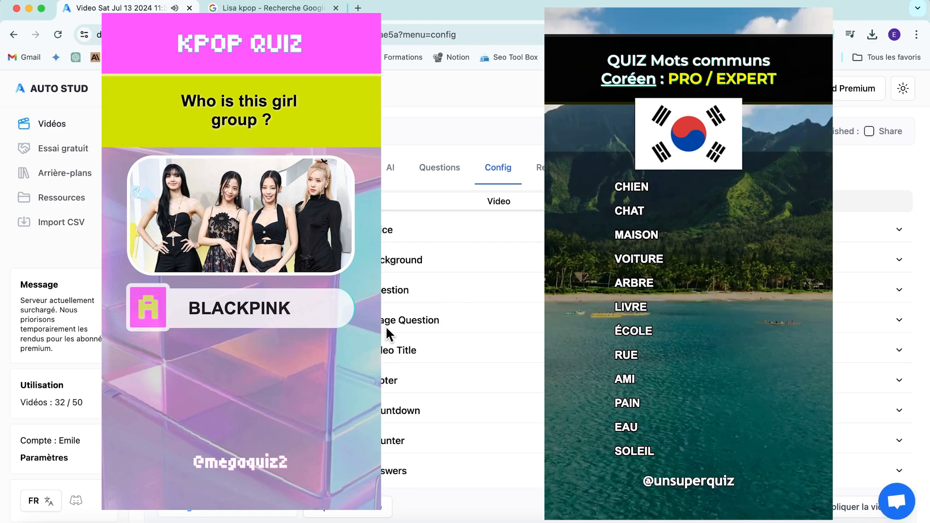
- Reduce the Kpop quiz's question image height to 300 and move the image down to a top position of 690
{"action": "scroll", "coordinate": [460, 339], "scroll_direction": "down", "scroll_amount": 10}
{"action": "scroll", "coordinate": [483, 370], "scroll_direction": "down", "scroll_amount": 1}
{"action": "left_click_drag", "start_coordinate": [483, 369], "coordinate": [444, 372]}
{"action": "scroll", "coordinate": [444, 372], "scroll_direction": "down", "scroll_amount": 1}
{"action": "scroll", "coordinate": [455, 332], "scroll_direction": "down", "scroll_amount": 1}
{"action": "double_click", "coordinate": [454, 332]}
{"action": "type", "text": "650"}
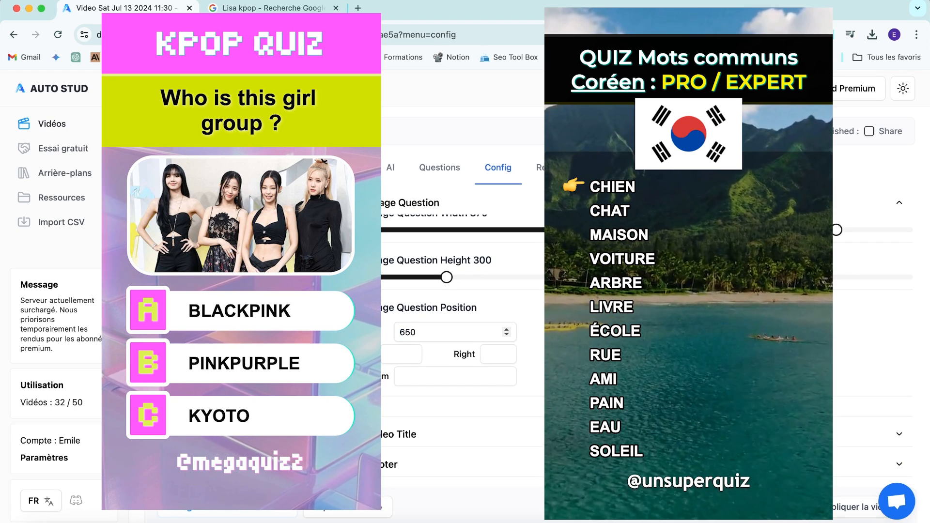
{"action": "type", "text": "90"}
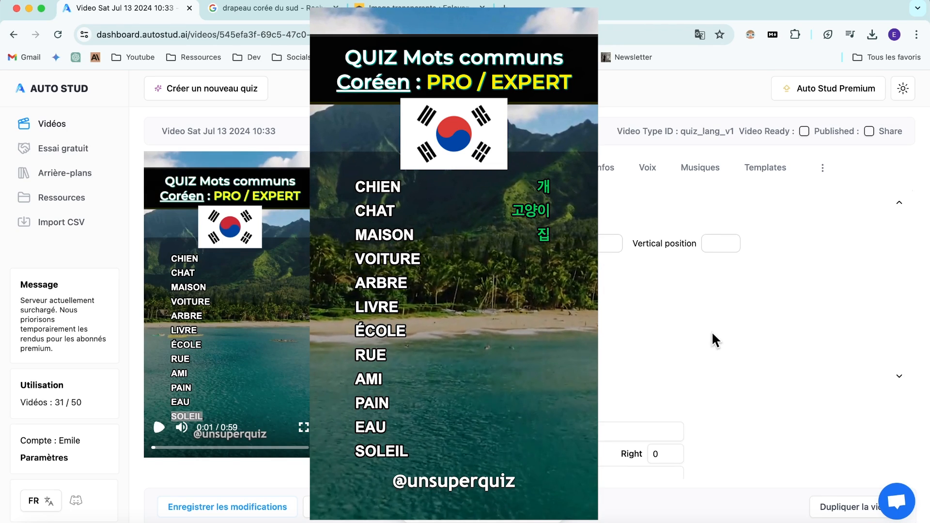
- Look through the available voices and the music list for the French-to-Korean words quiz
{"action": "scroll", "coordinate": [760, 303], "scroll_direction": "down", "scroll_amount": 1}
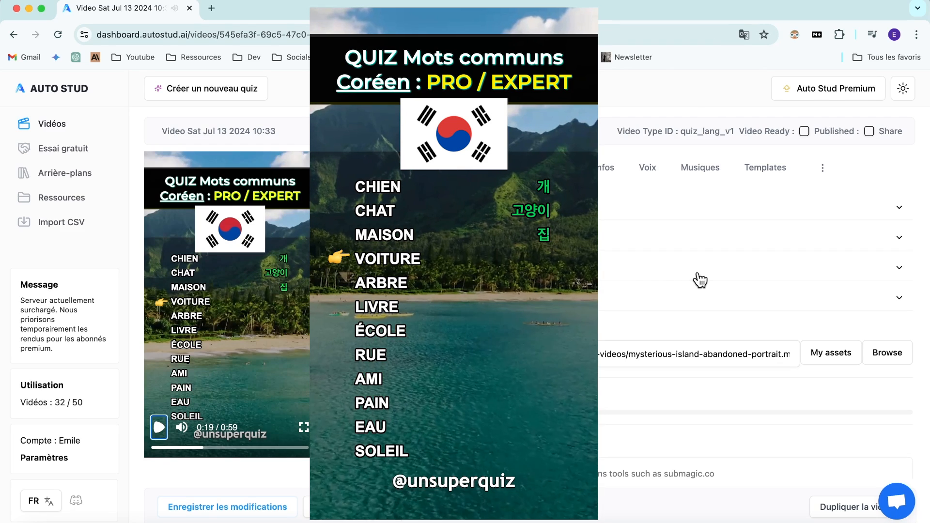
{"action": "left_click", "coordinate": [652, 188]}
{"action": "scroll", "coordinate": [738, 292], "scroll_direction": "down", "scroll_amount": 5}
{"action": "scroll", "coordinate": [741, 298], "scroll_direction": "up", "scroll_amount": 4}
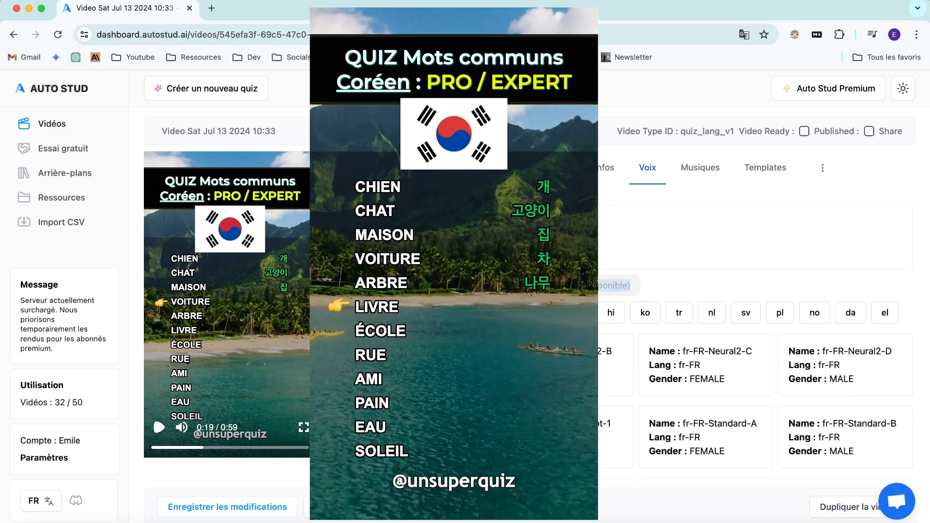
{"action": "scroll", "coordinate": [654, 257], "scroll_direction": "up", "scroll_amount": 1}
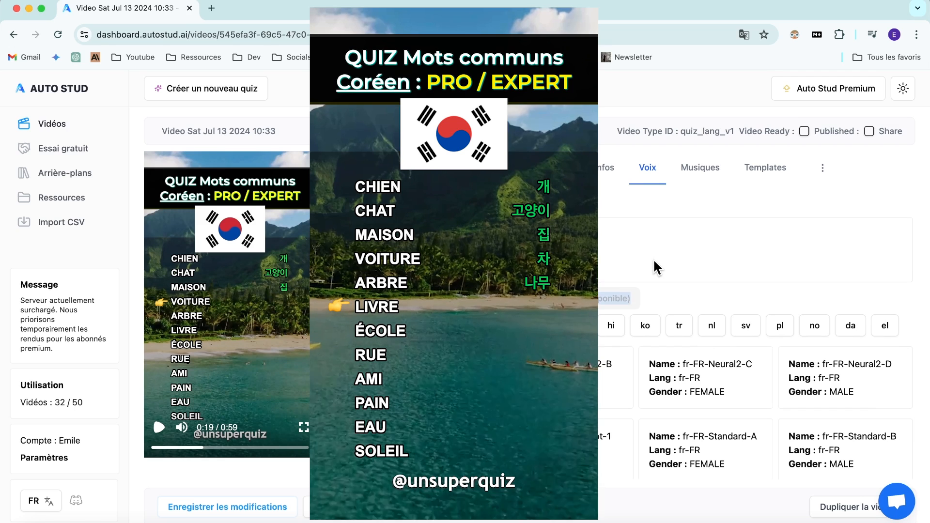
{"action": "left_click", "coordinate": [687, 167]}
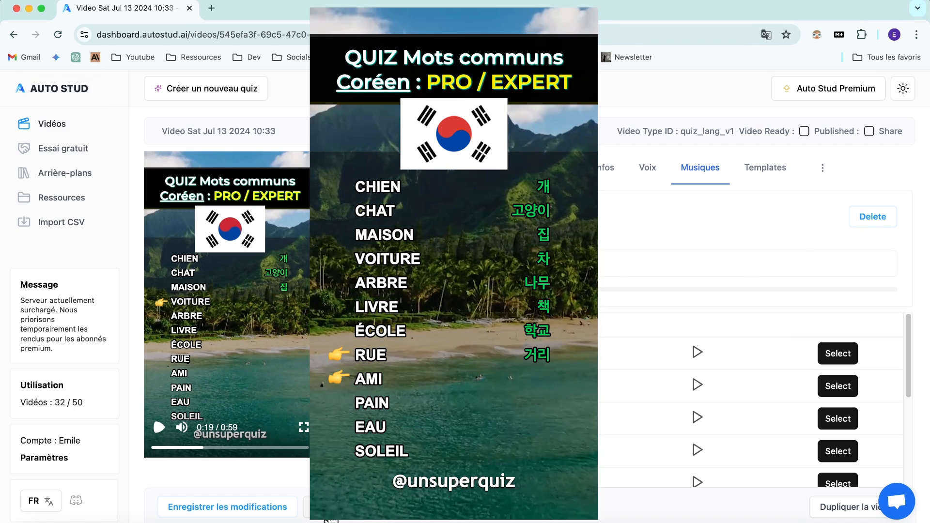
- Export the French-to-Korean quiz video, open its available render and save the video file
{"action": "left_click", "coordinate": [326, 513]}
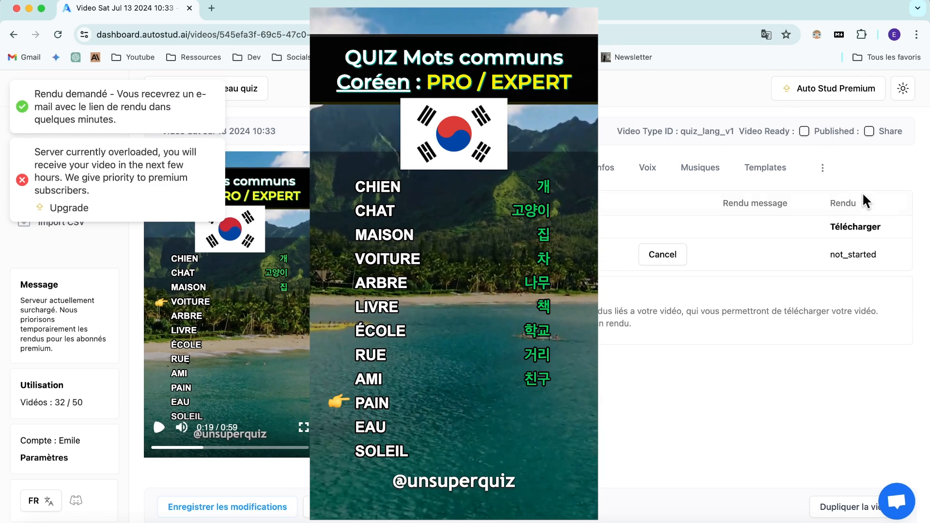
{"action": "left_click", "coordinate": [865, 230]}
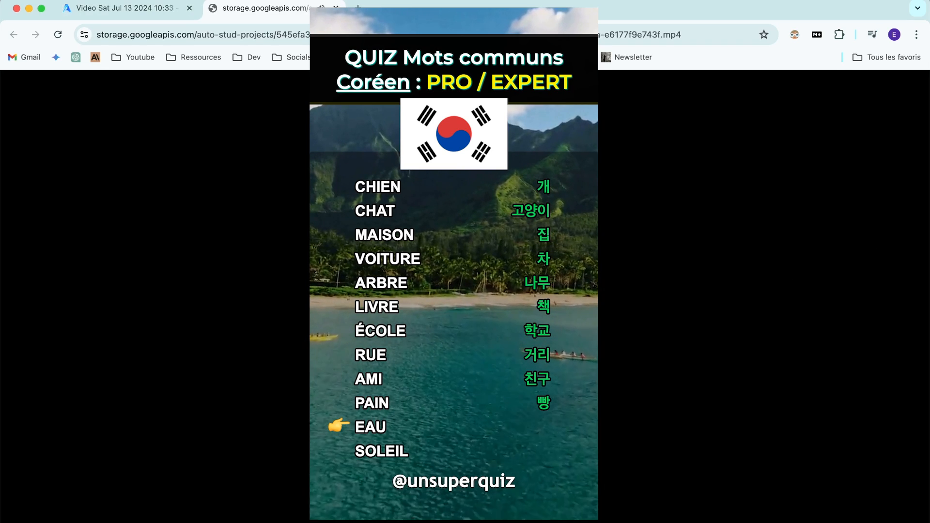
{"action": "right_click", "coordinate": [511, 329]}
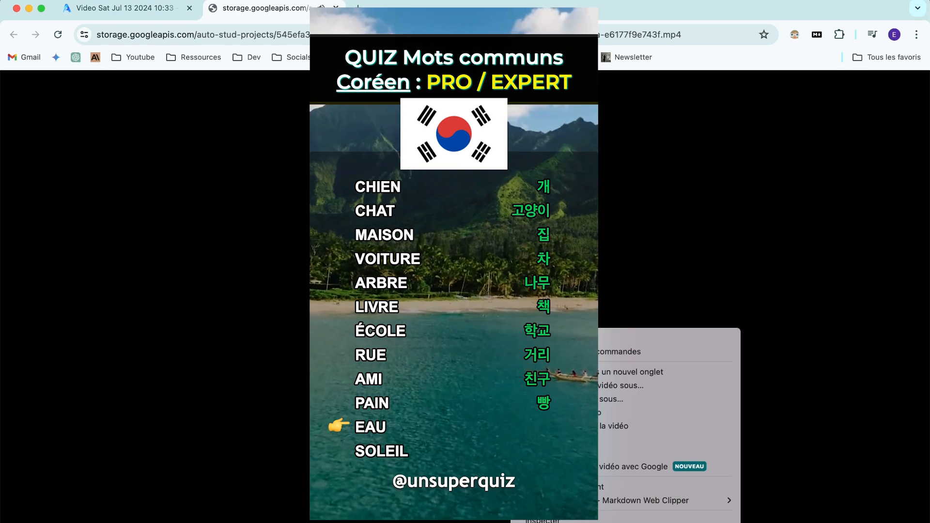
{"action": "left_click", "coordinate": [632, 387]}
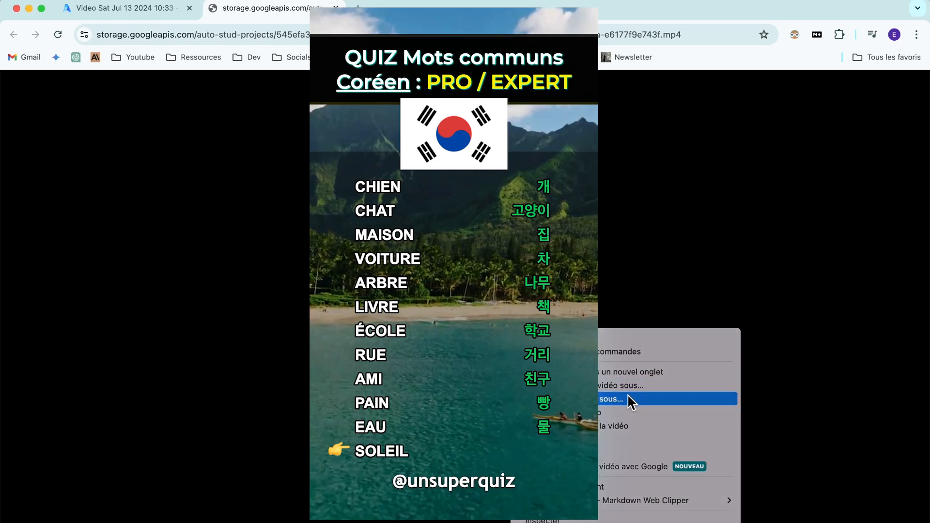